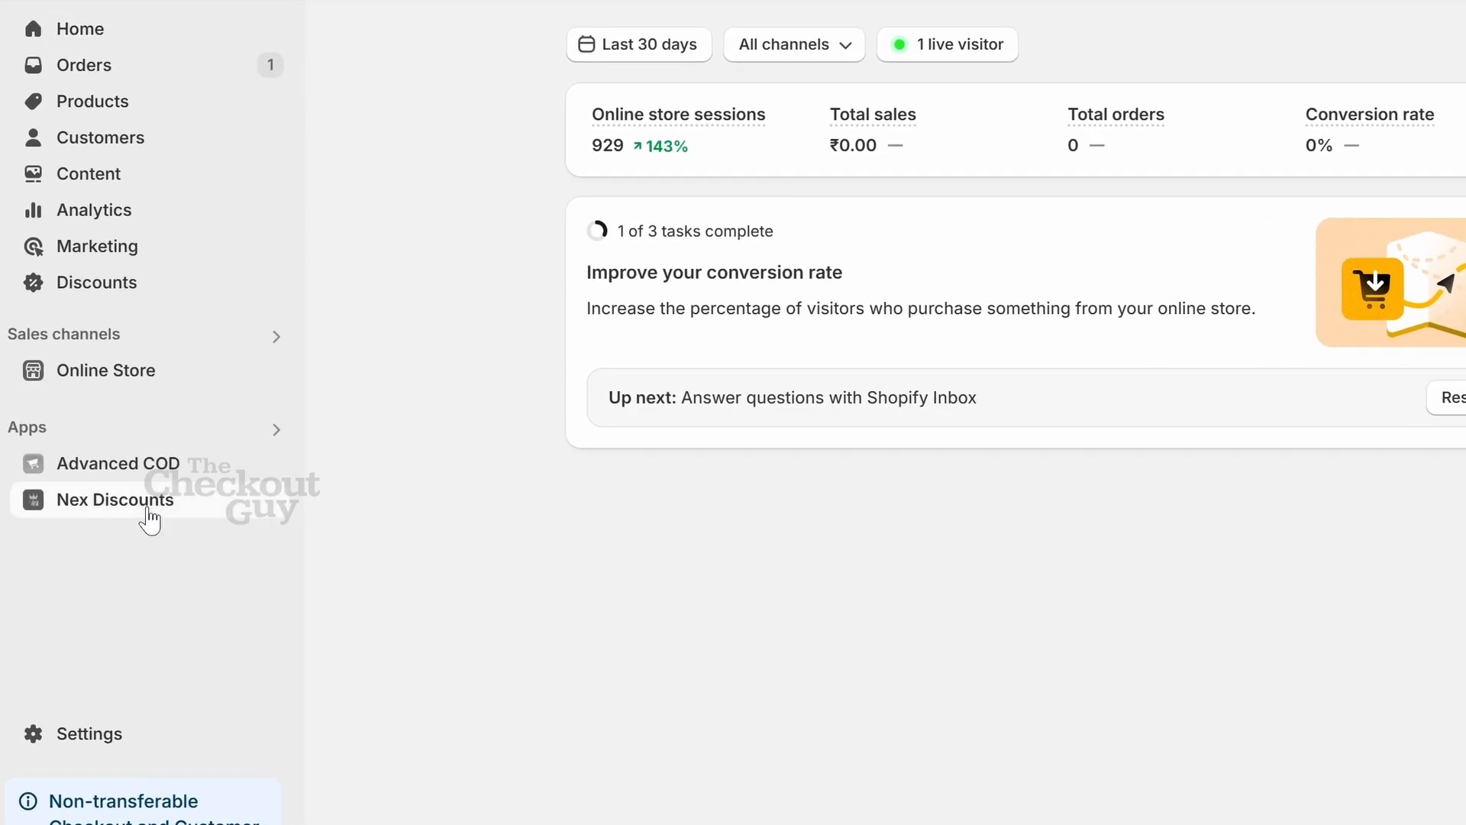
# Step: Start a new discount in the Nex Discounts app and title it "FLAT 10% OFF"
pyautogui.click(148, 512)
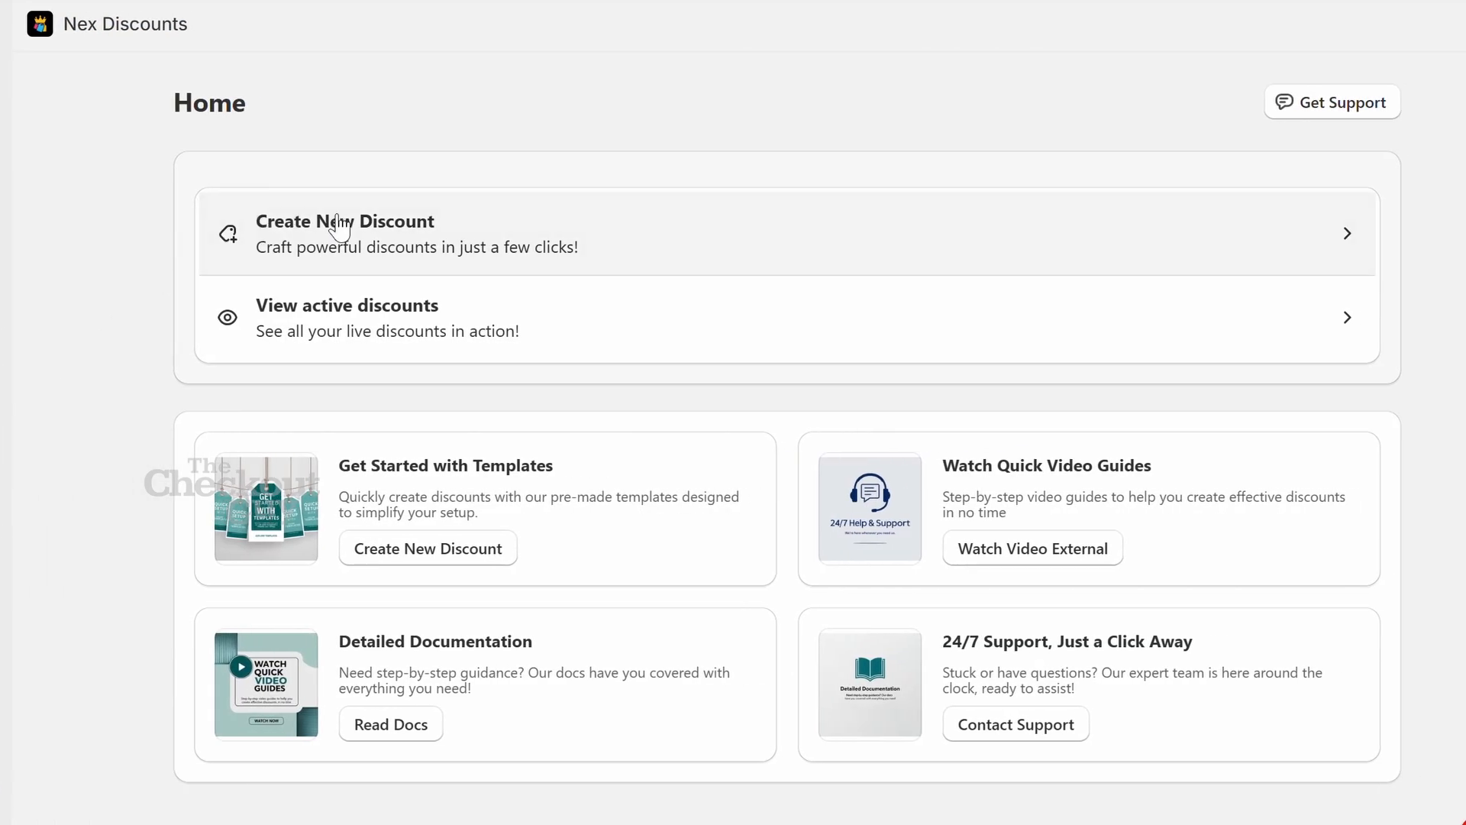
pyautogui.click(338, 226)
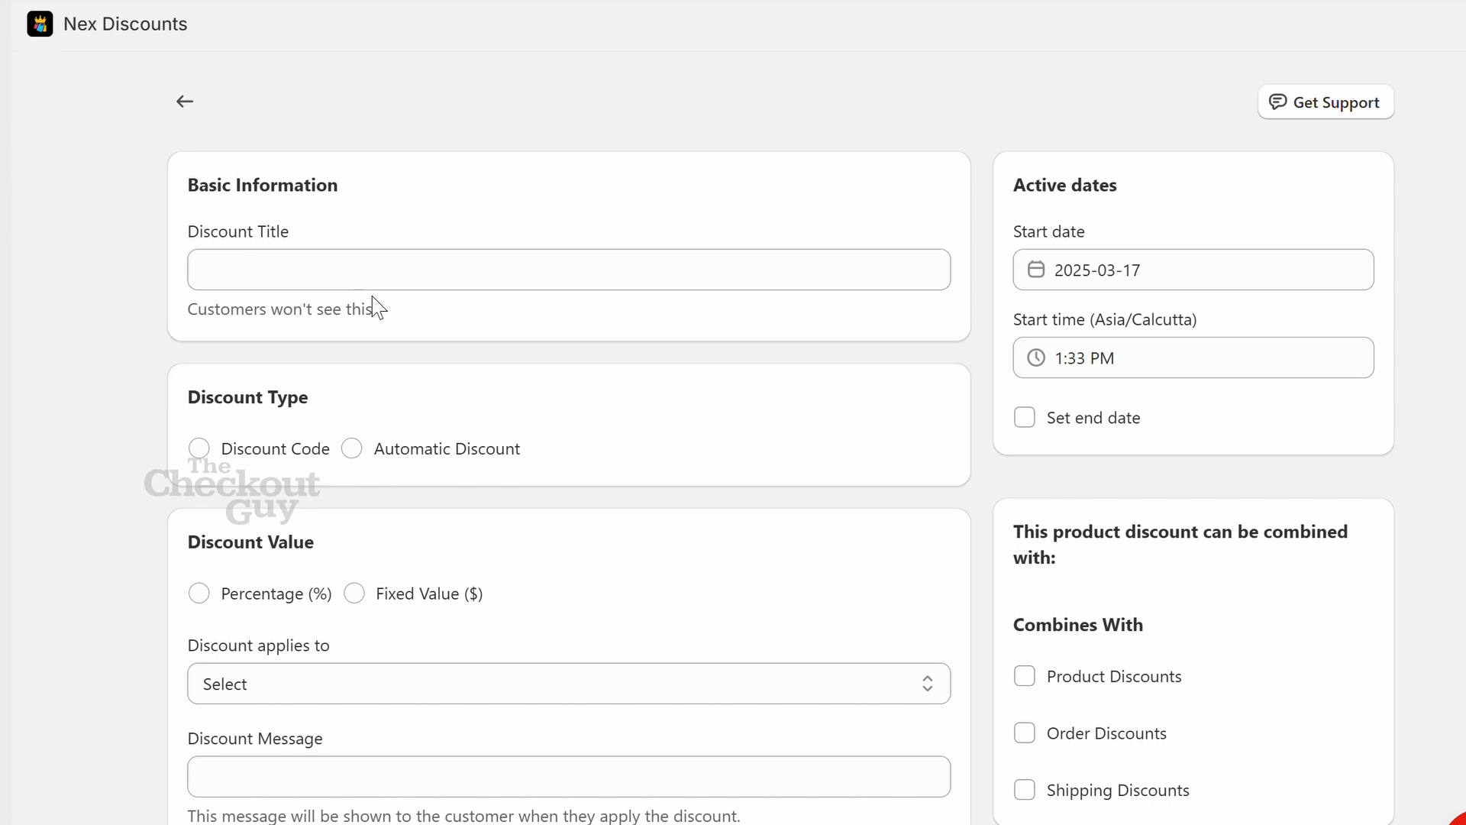
pyautogui.click(333, 277)
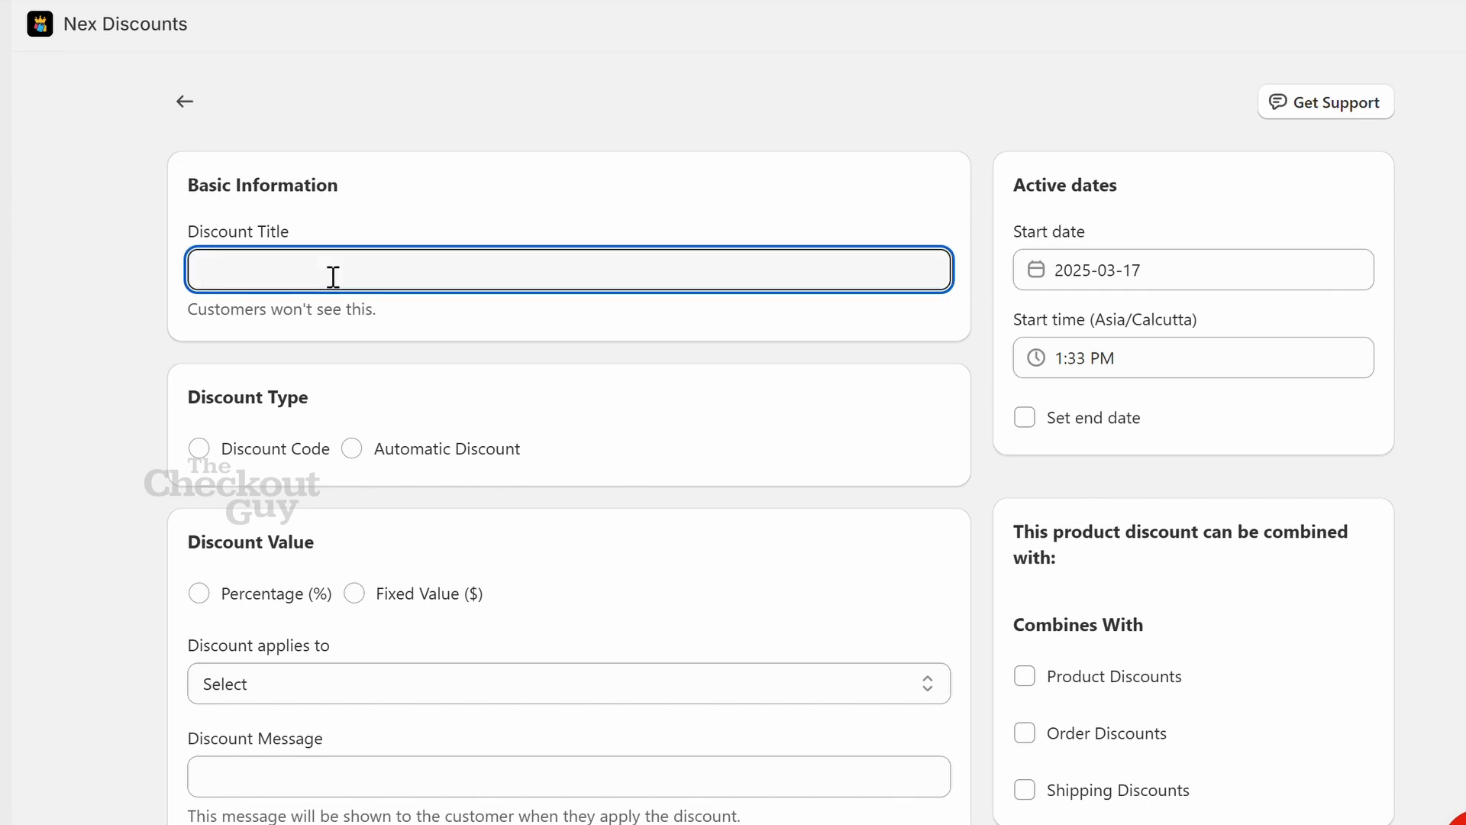
pyautogui.write('FLAT 10% OFF')
# Step: Make it a code-based discount and reuse the title "FLAT 10% OFF" as its code
pyautogui.click(256, 455)
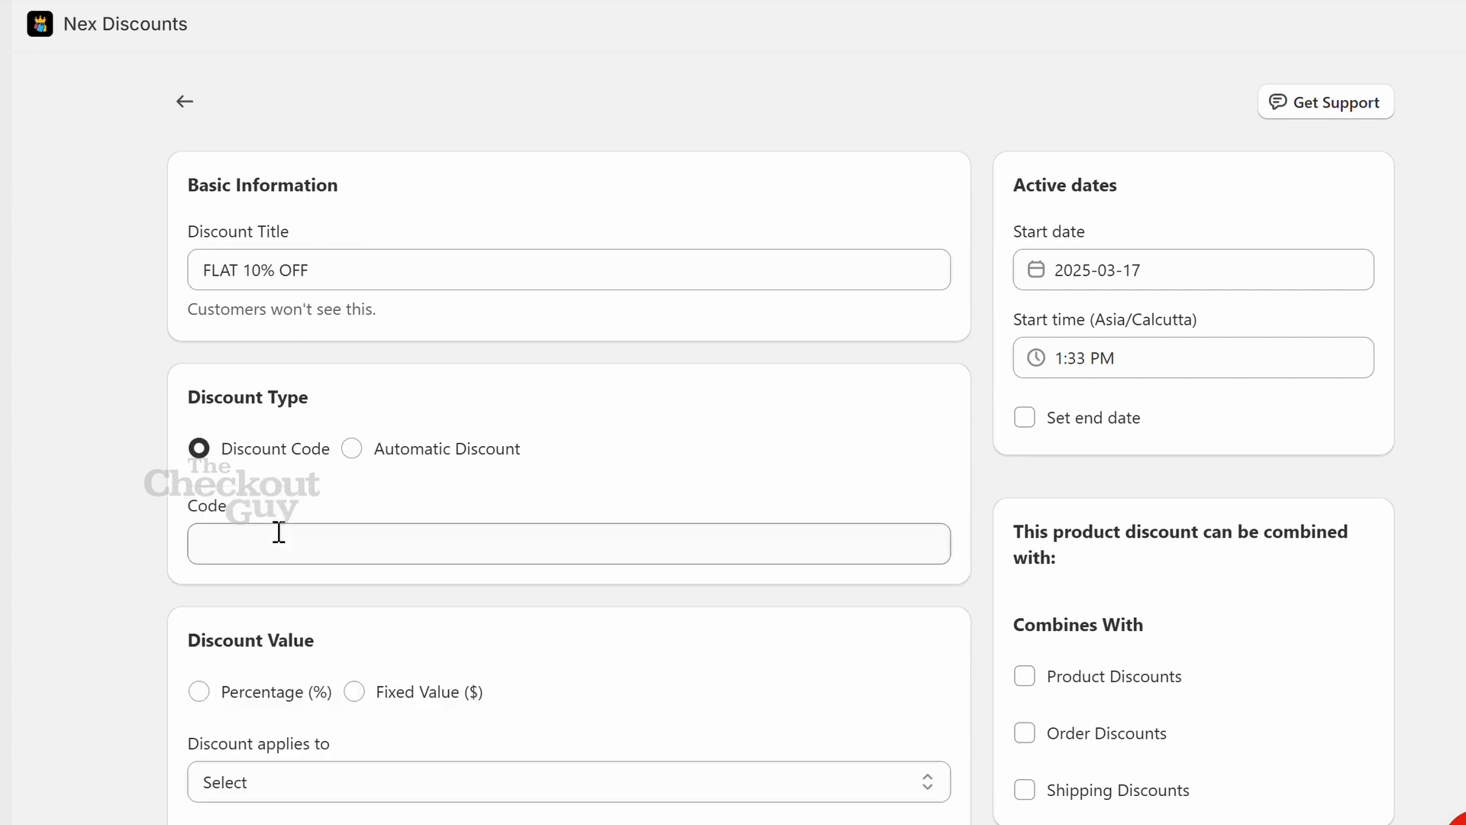
pyautogui.moveTo(351, 272); pyautogui.dragTo(200, 272)
pyautogui.hotkey('ctrl', 'c')
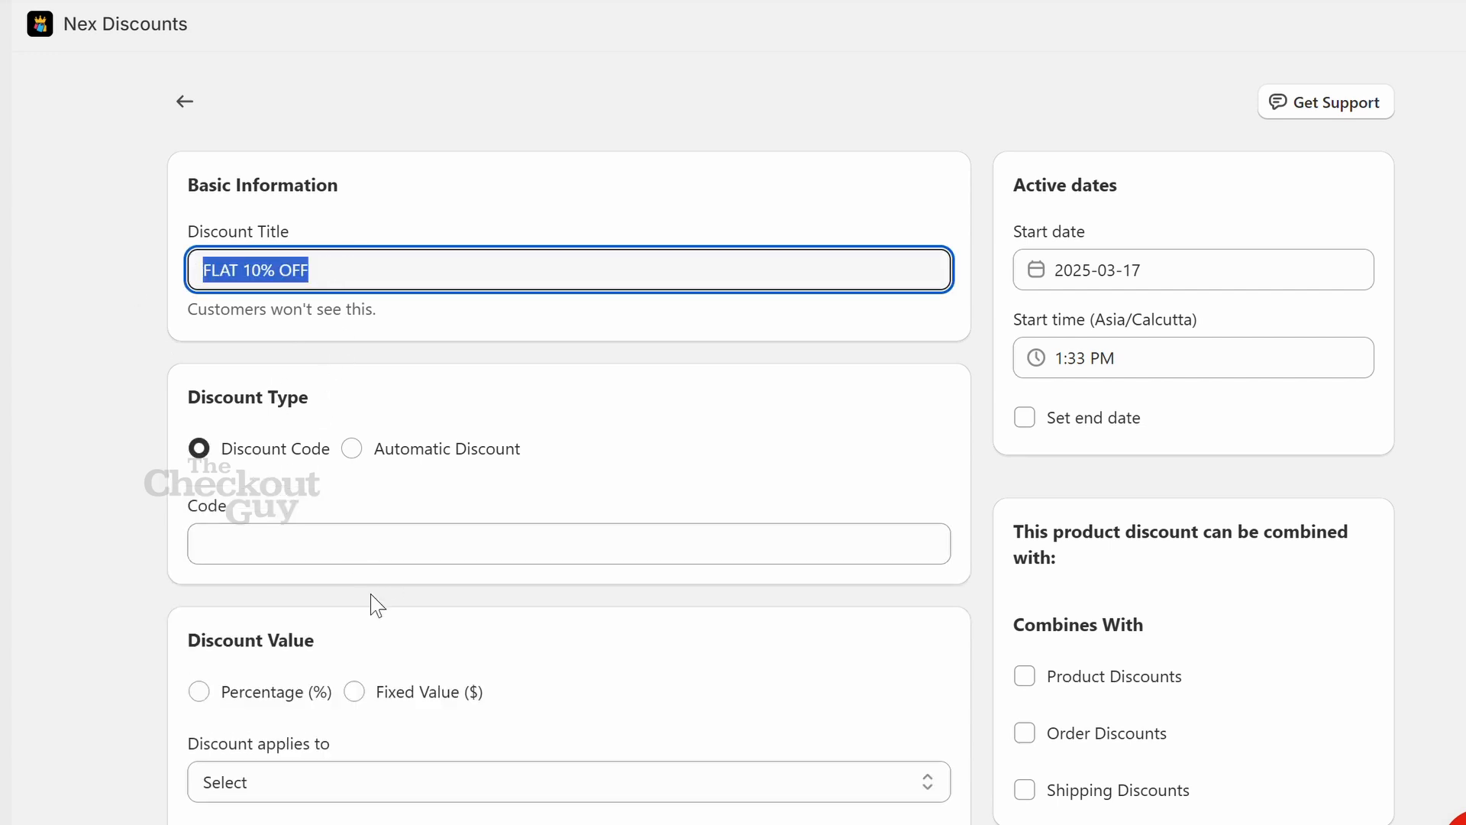
pyautogui.click(350, 546)
pyautogui.hotkey('ctrl', 'v')
# Step: Set the discount value to 10 percent with a capping amount of 300
pyautogui.scroll(-3, 373, 540)
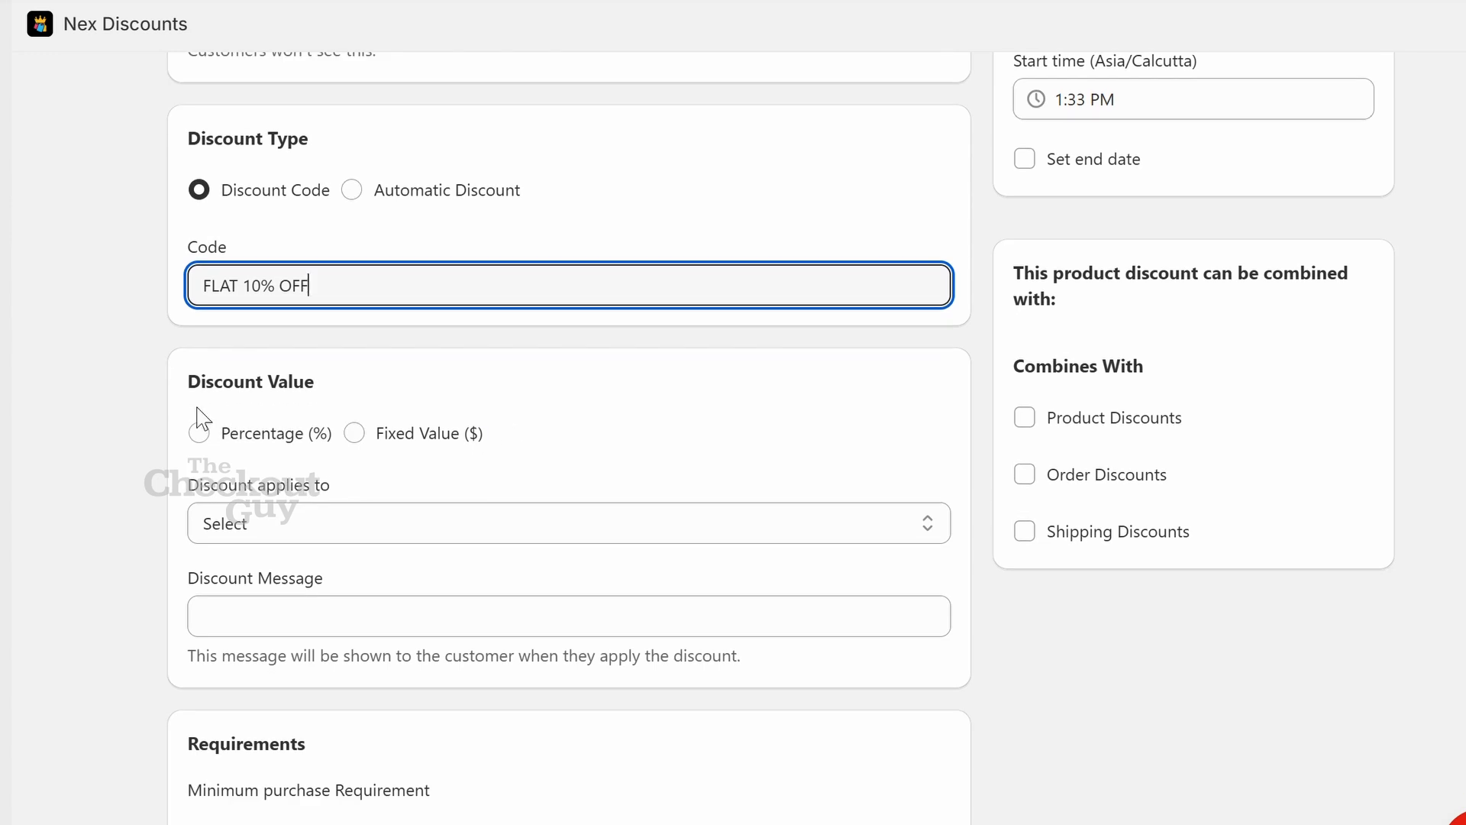
pyautogui.click(199, 431)
pyautogui.click(305, 537)
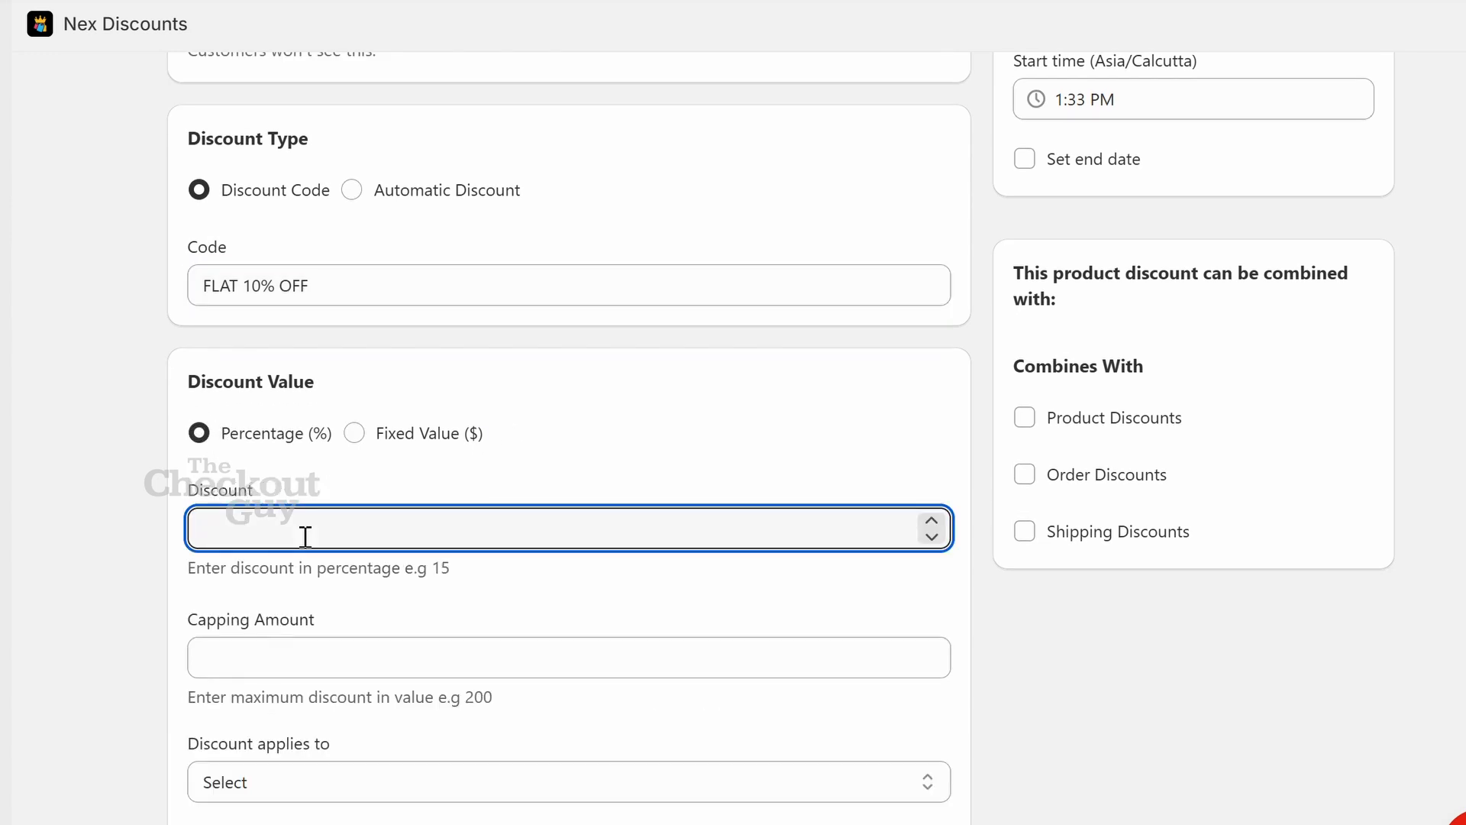
pyautogui.write('10')
pyautogui.click(342, 671)
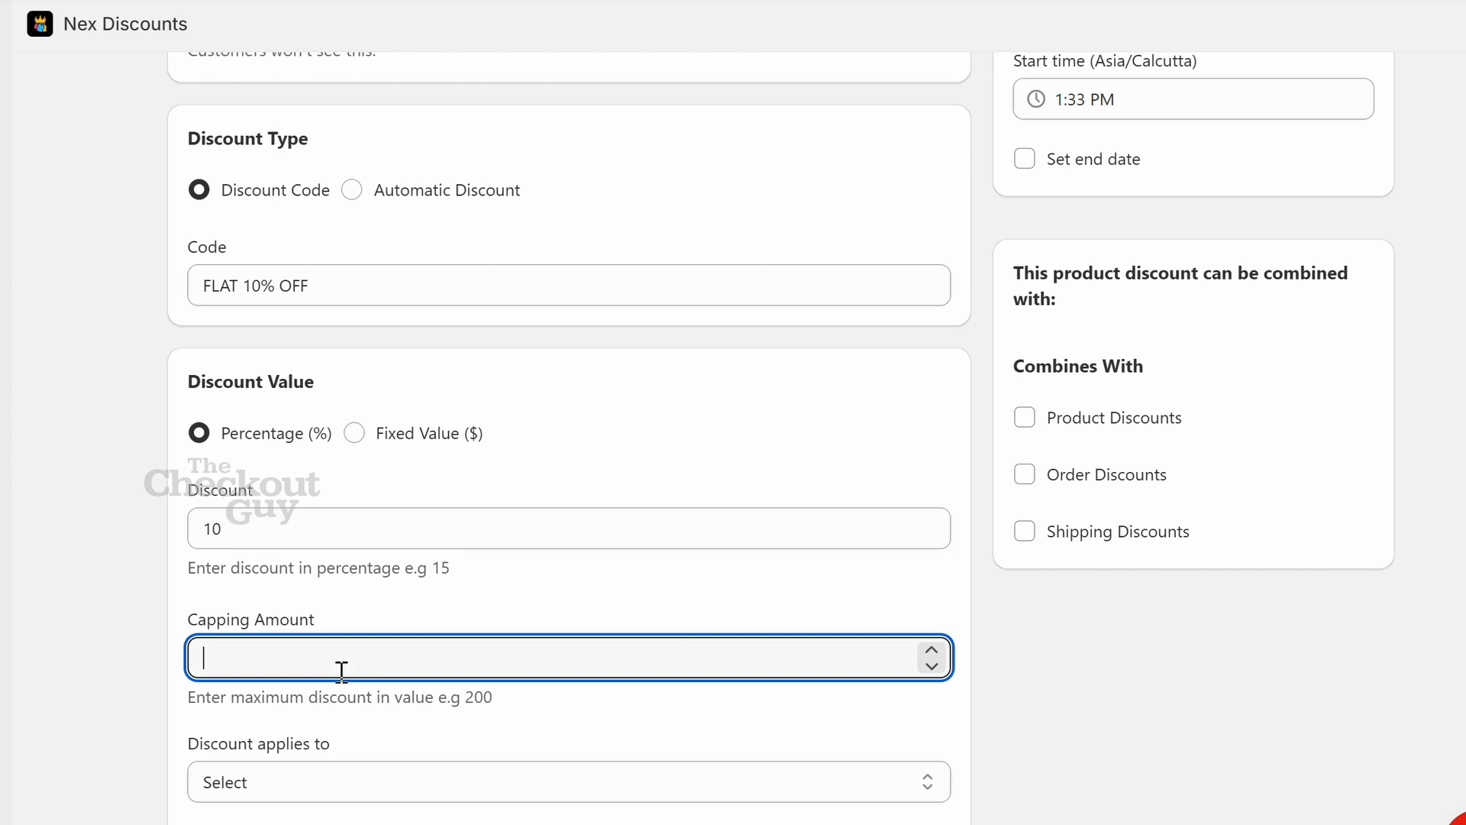
pyautogui.write('300')
# Step: Apply the discount to all products
pyautogui.scroll(-5, 340, 597)
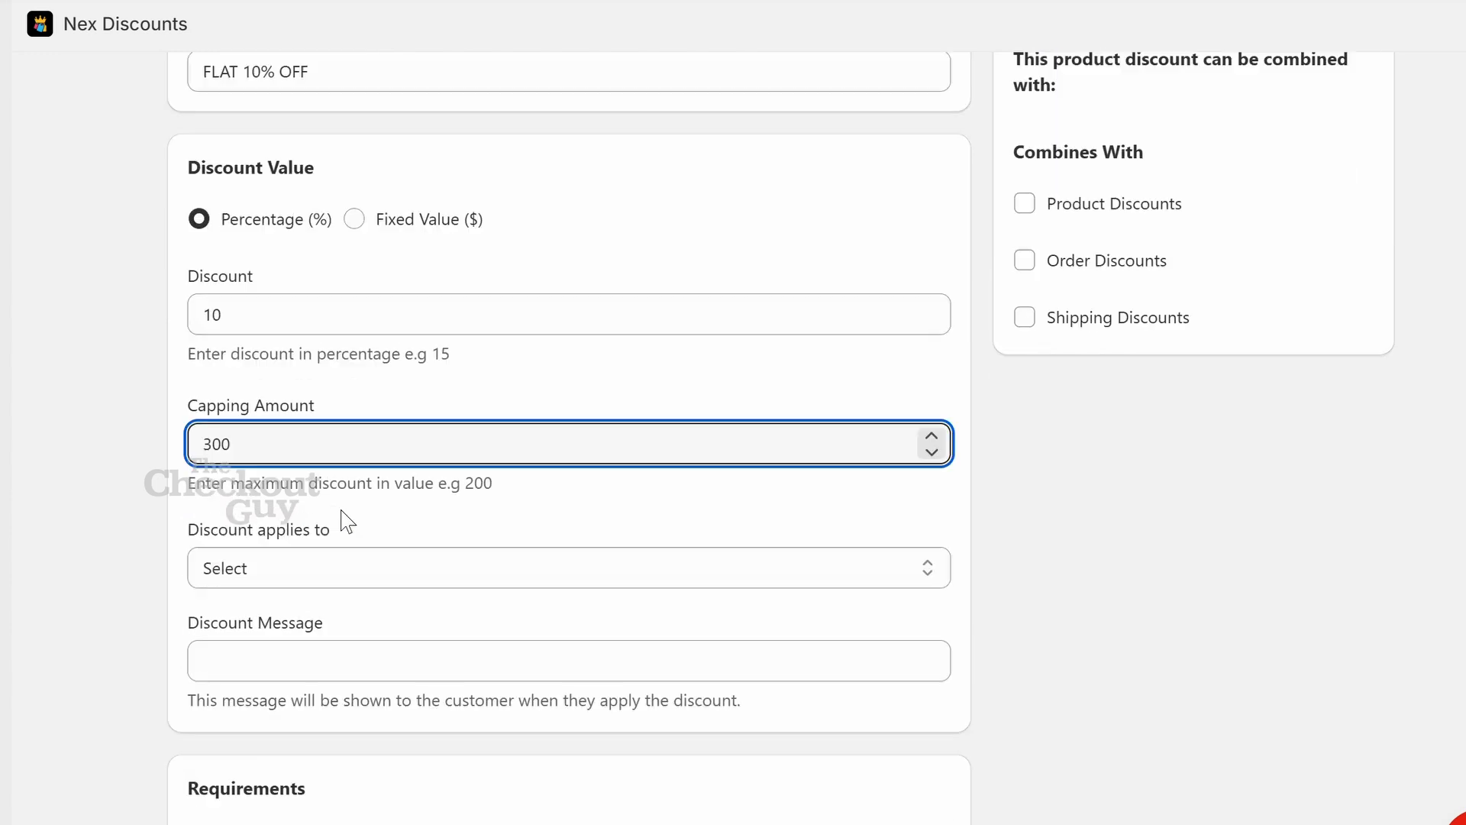
pyautogui.click(374, 407)
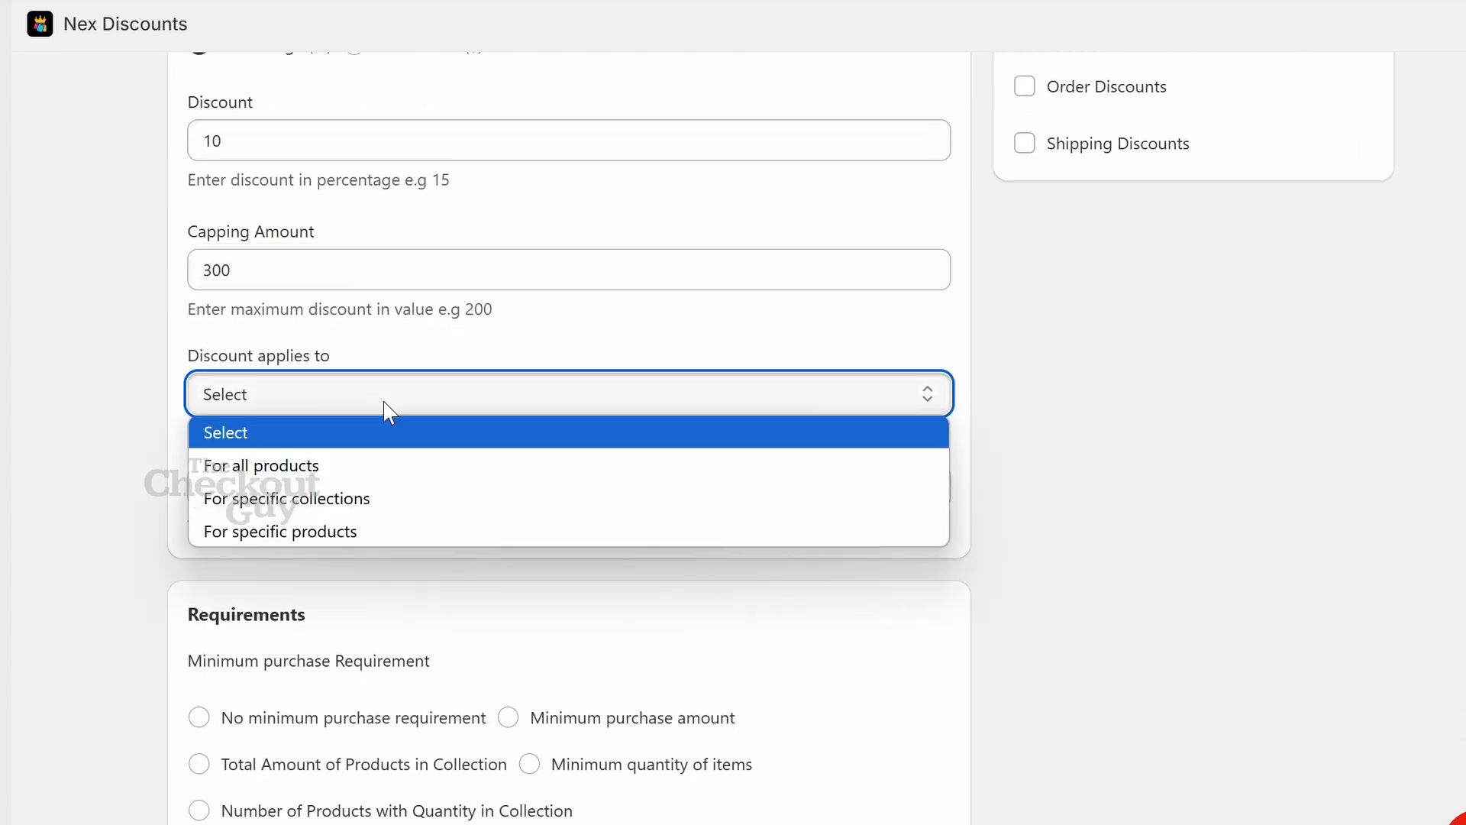
pyautogui.click(386, 474)
# Step: Require a minimum purchase amount of 2000 and make all customers eligible for the discount
pyautogui.scroll(-3, 599, 600)
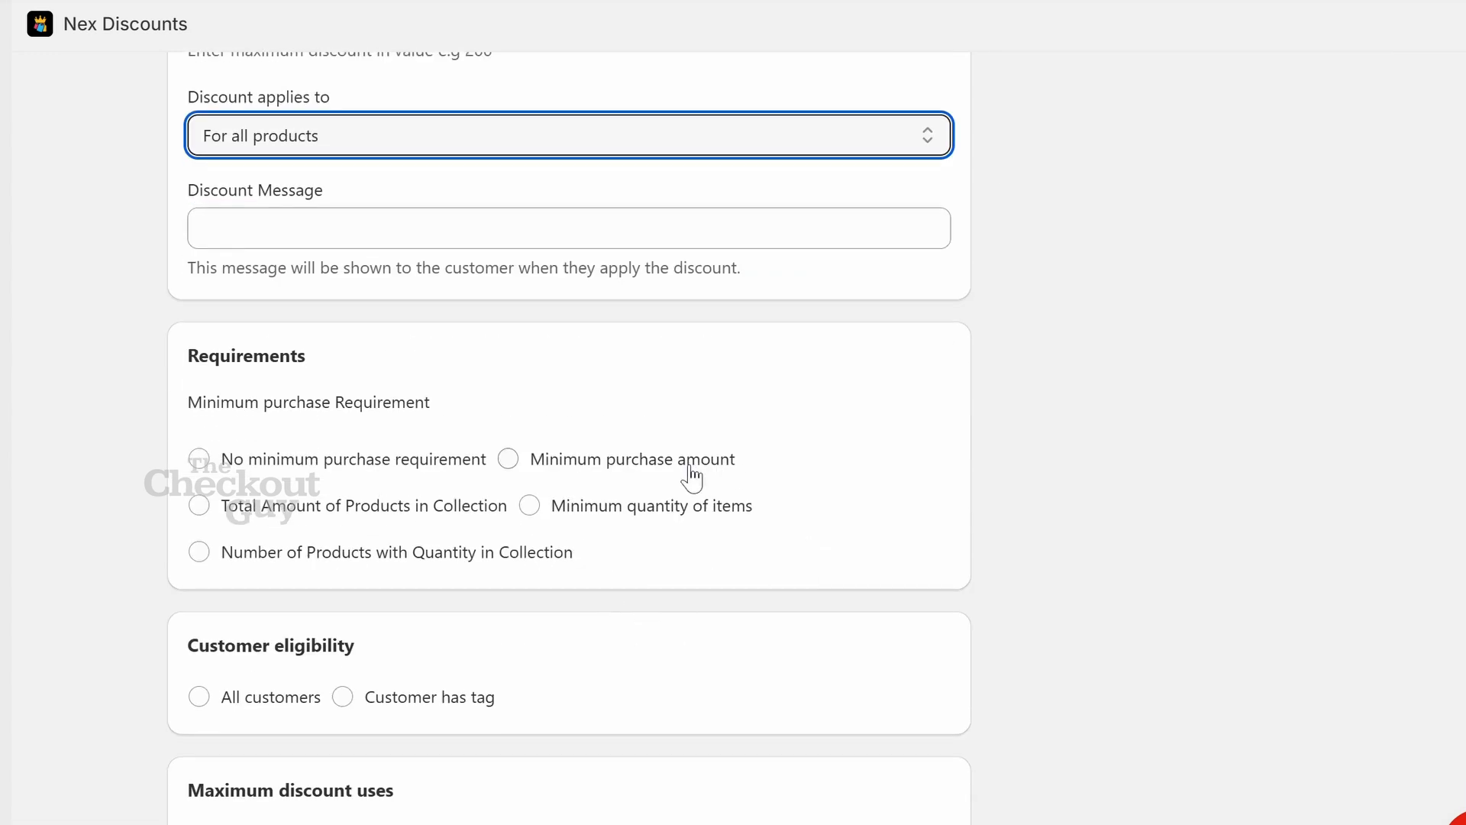
pyautogui.click(691, 477)
pyautogui.click(552, 641)
pyautogui.write('2')
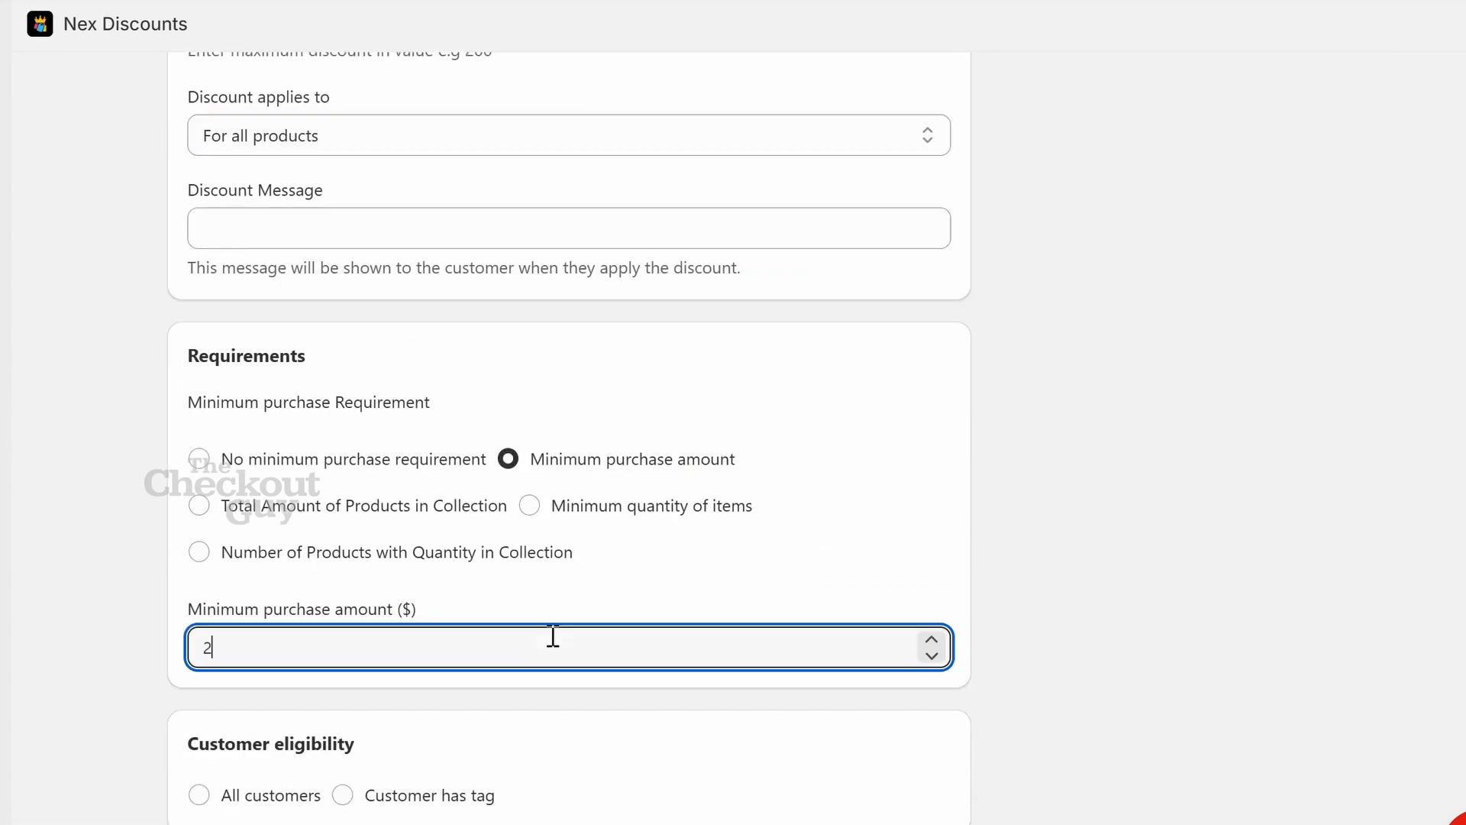
pyautogui.write('000')
pyautogui.scroll(-2, 553, 636)
pyautogui.scroll(-1, 272, 785)
pyautogui.click(254, 763)
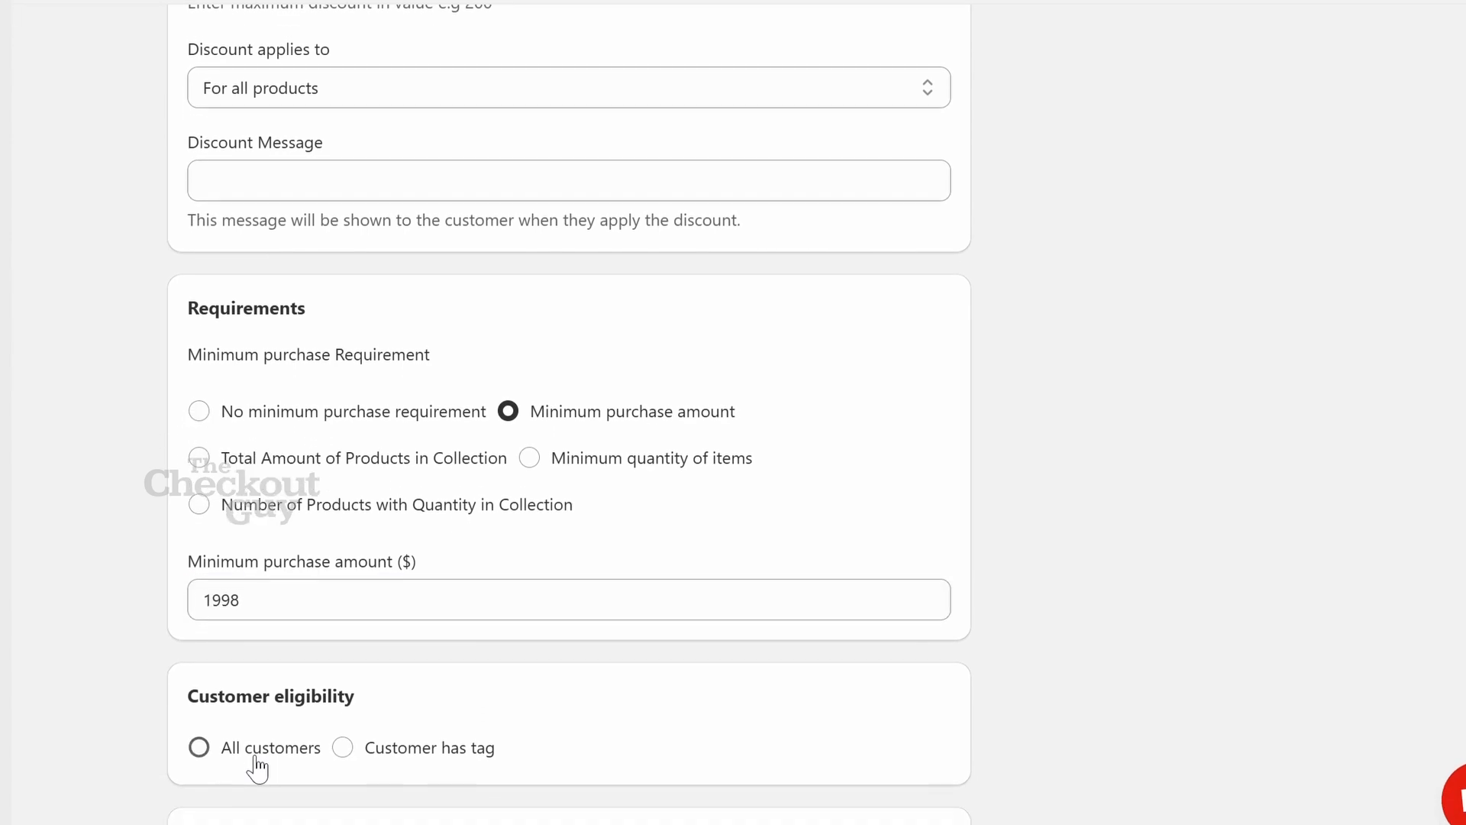
# Step: Limit the discount to 200 uses in total and one use per customer
pyautogui.scroll(-2, 766, 583)
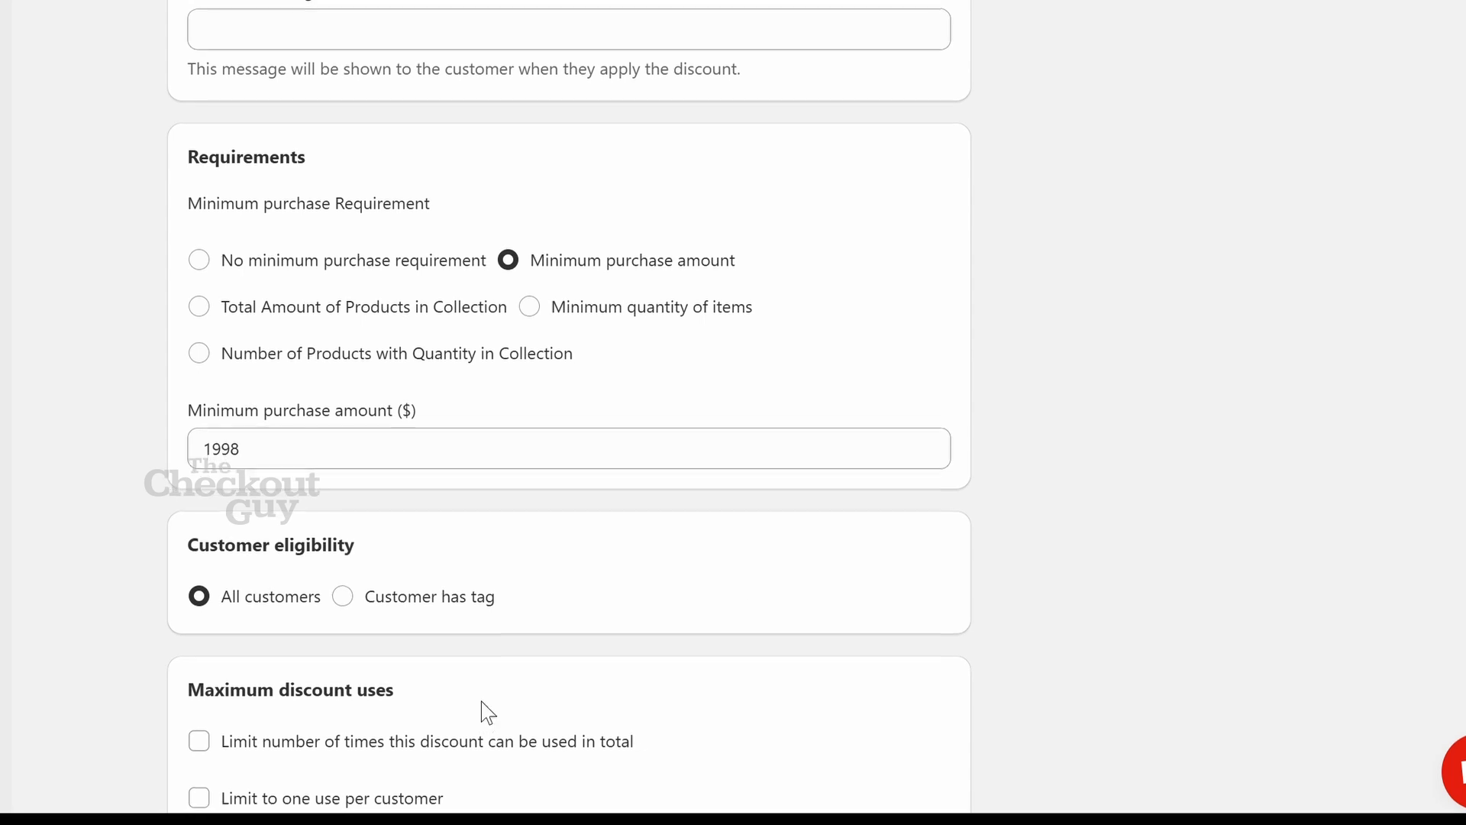
pyautogui.click(449, 747)
pyautogui.click(445, 788)
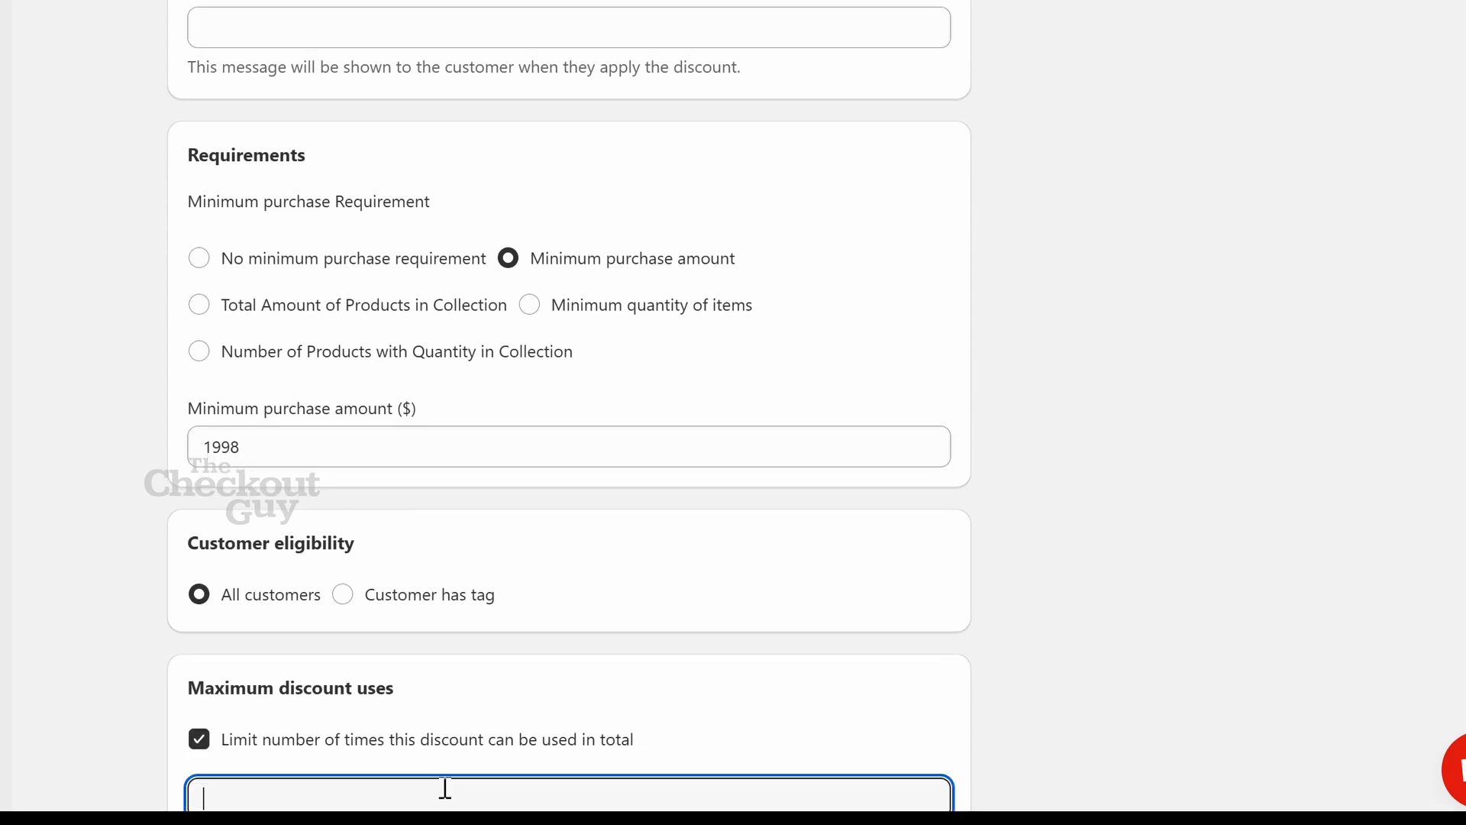
pyautogui.write('200')
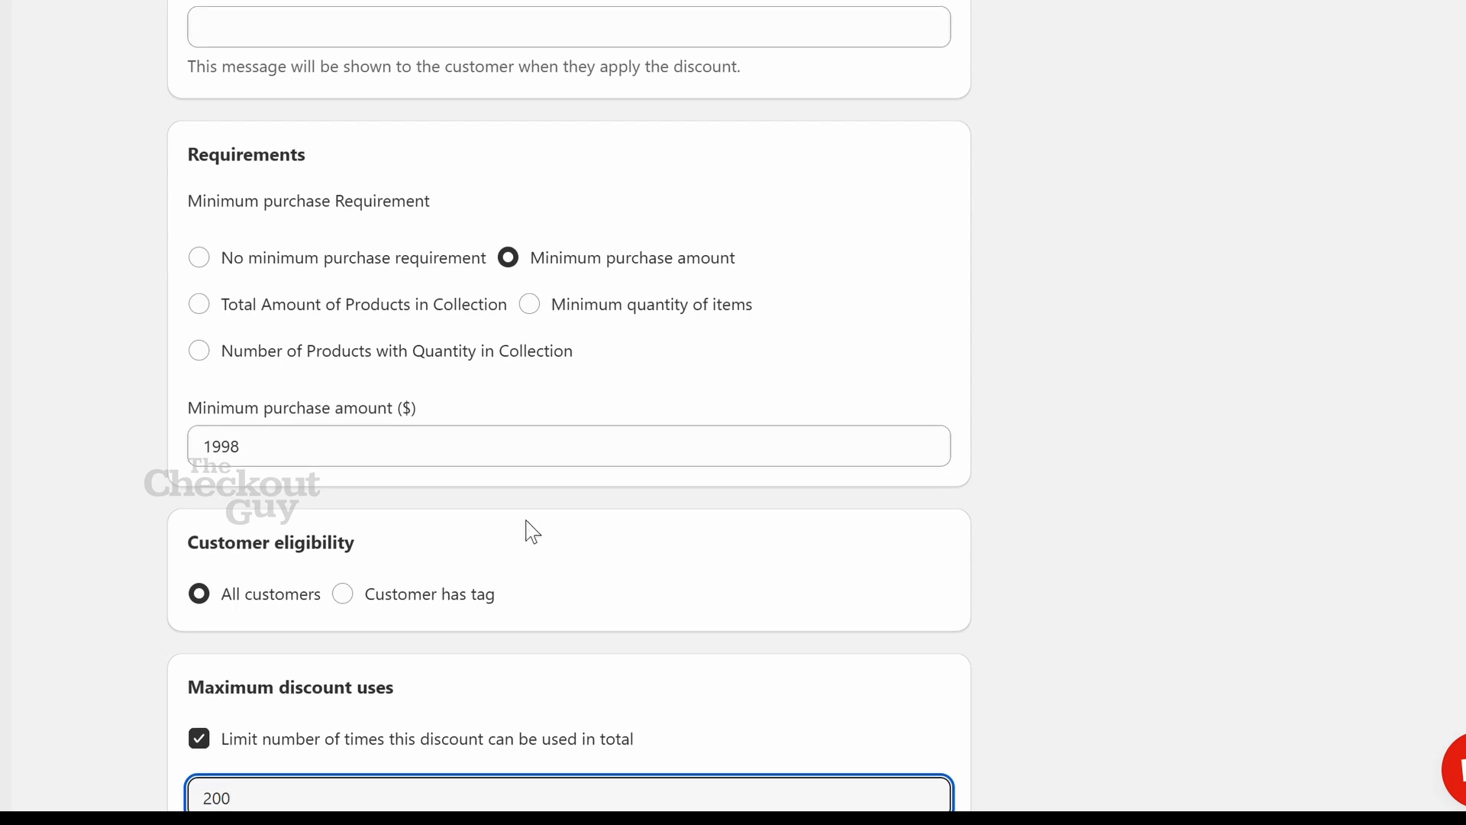
pyautogui.scroll(-1, 523, 534)
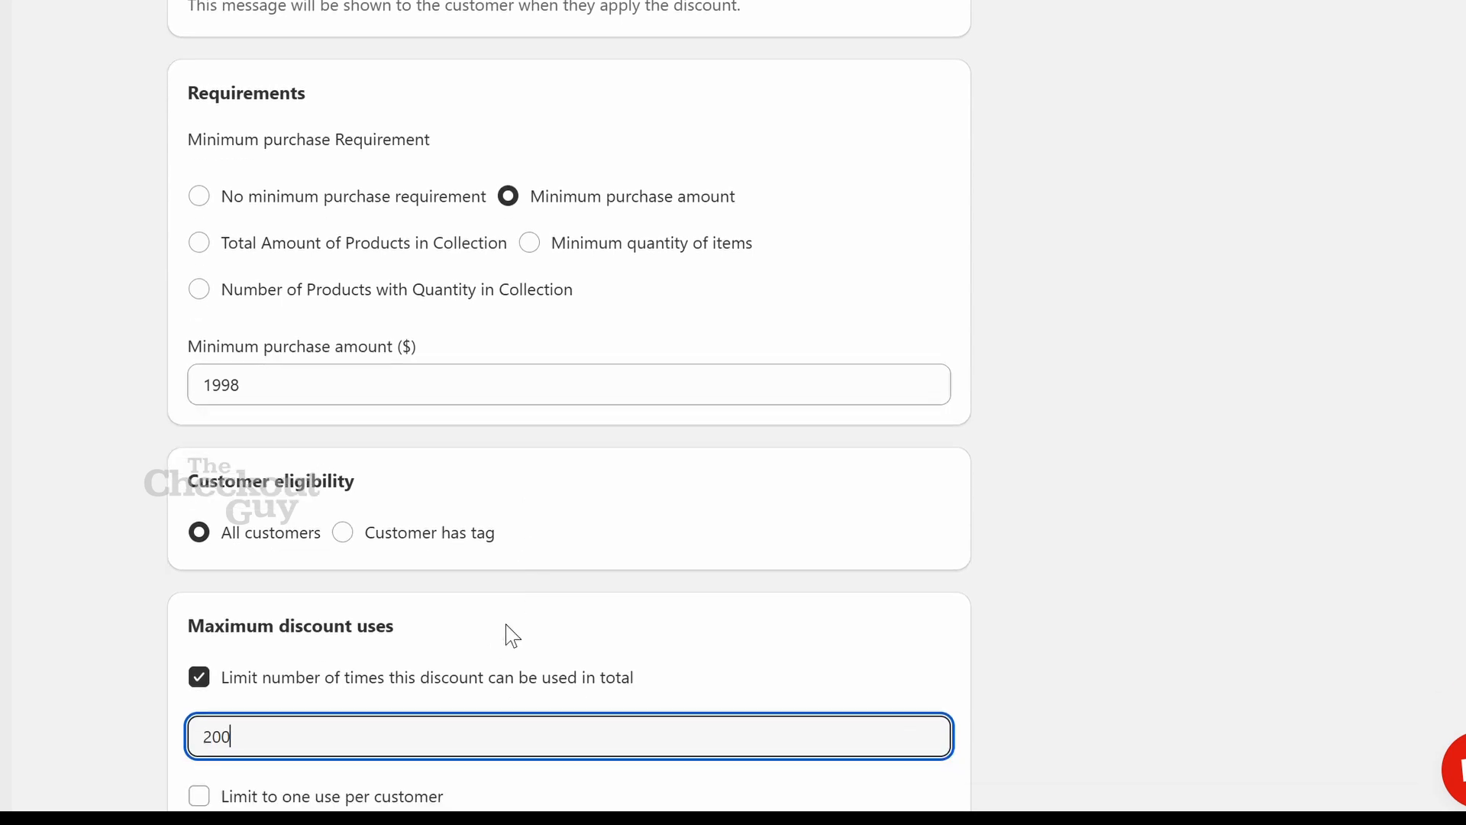
pyautogui.click(344, 800)
# Step: Review the discount's active dates and combination options, and save the discount
pyautogui.scroll(7, 991, 653)
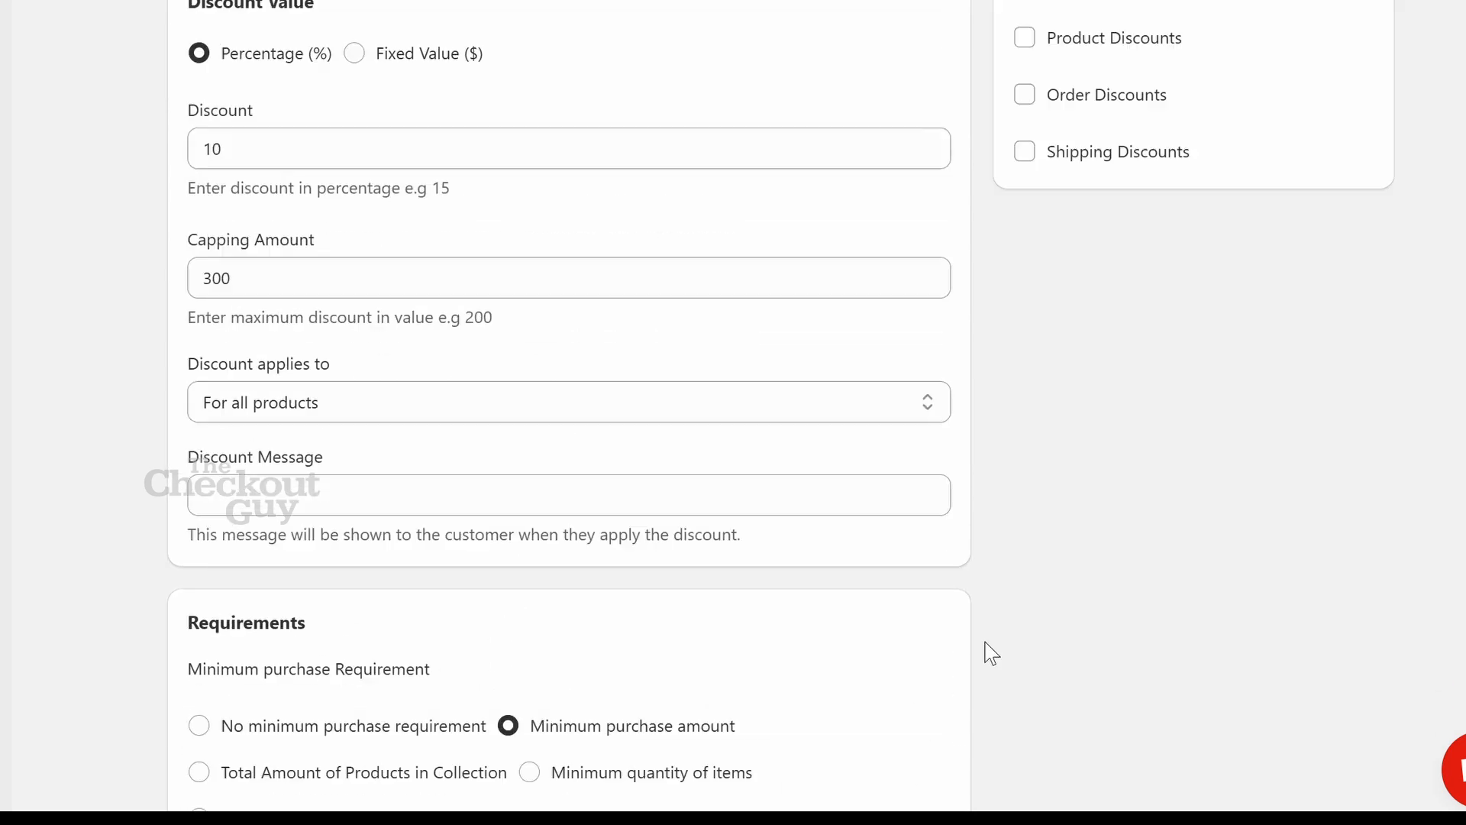
pyautogui.scroll(7, 991, 652)
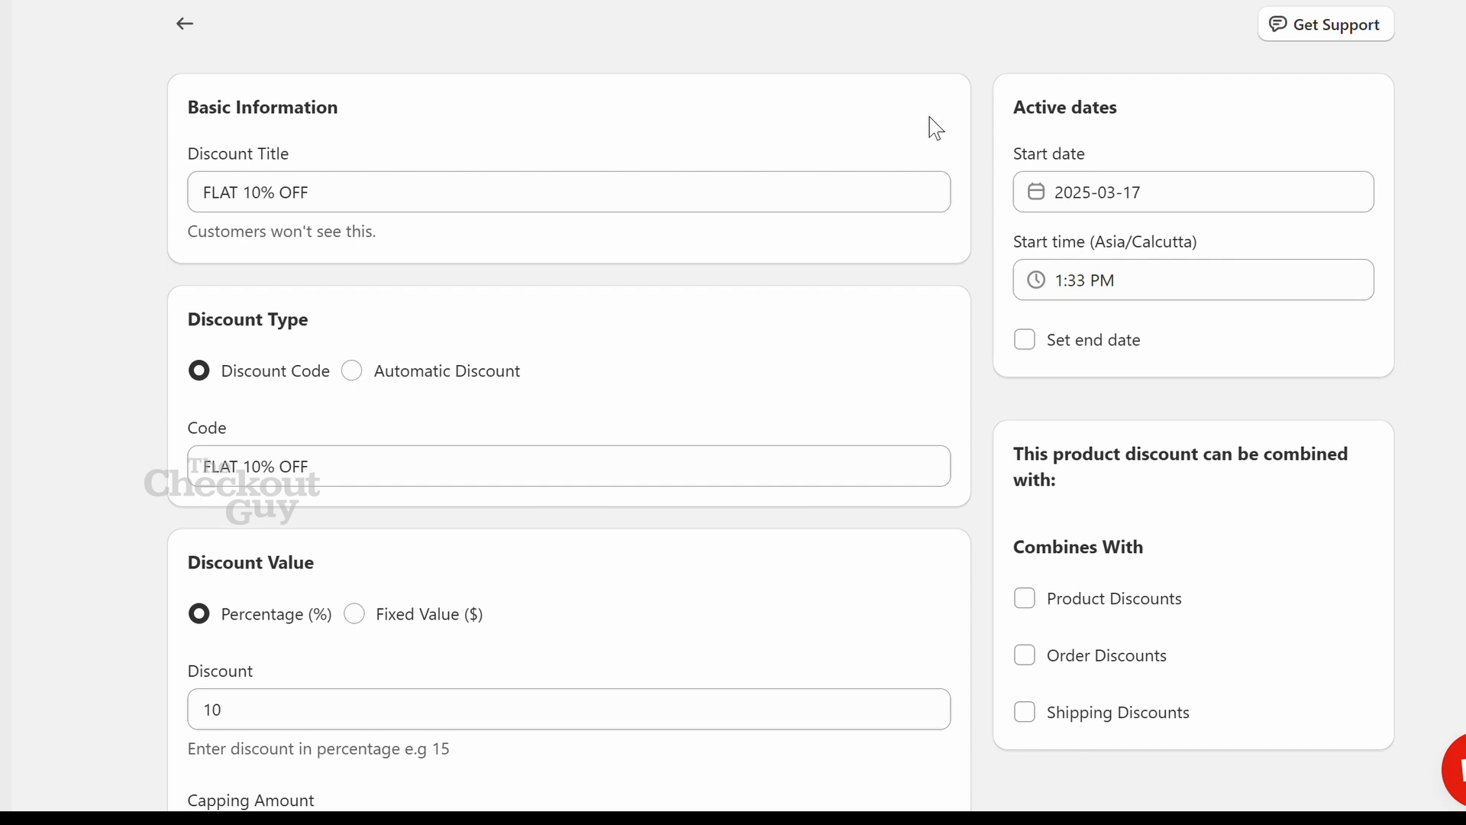
pyautogui.scroll(2, 1318, 157)
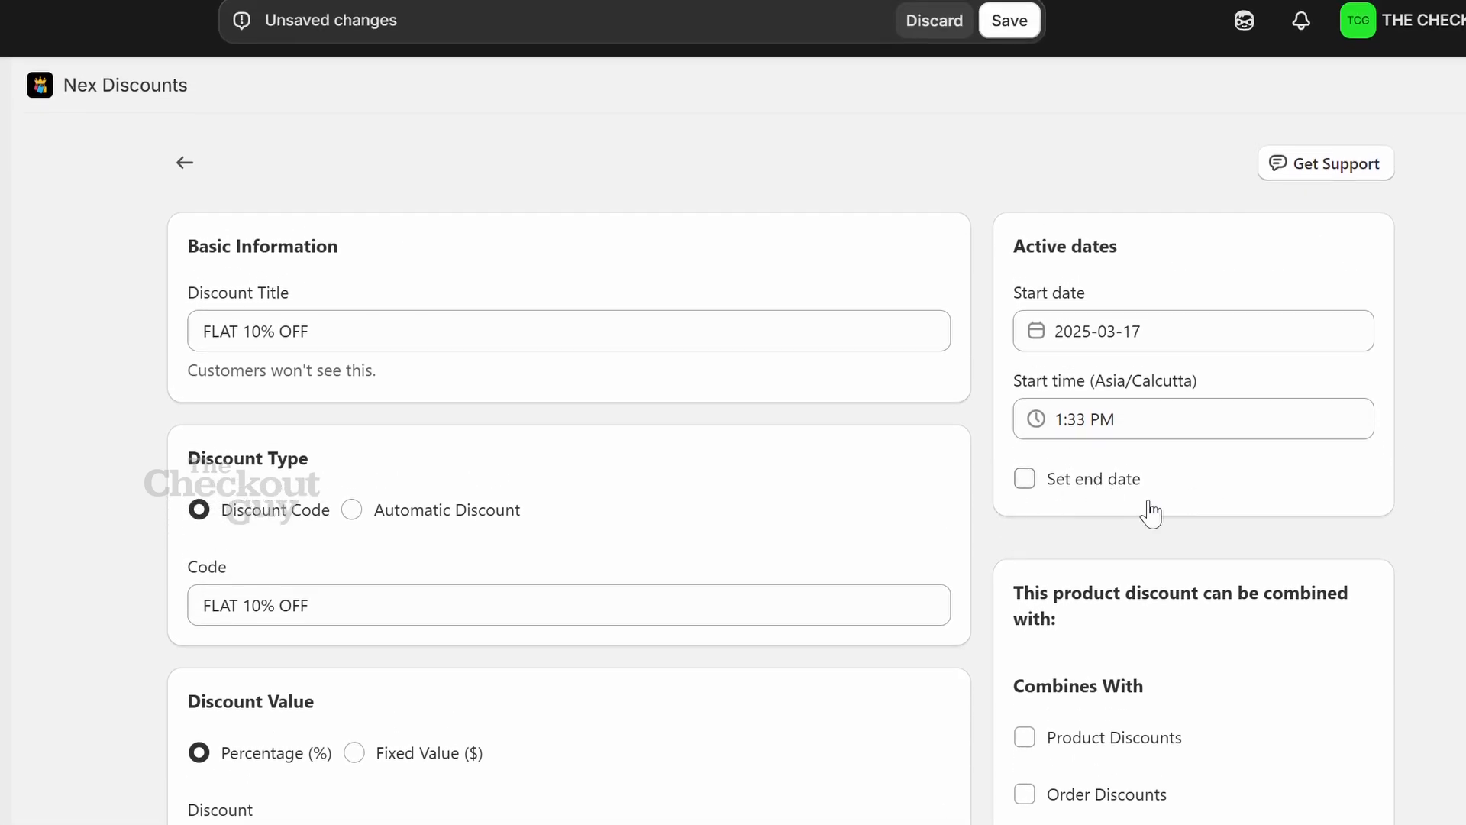
pyautogui.scroll(-5, 1374, 546)
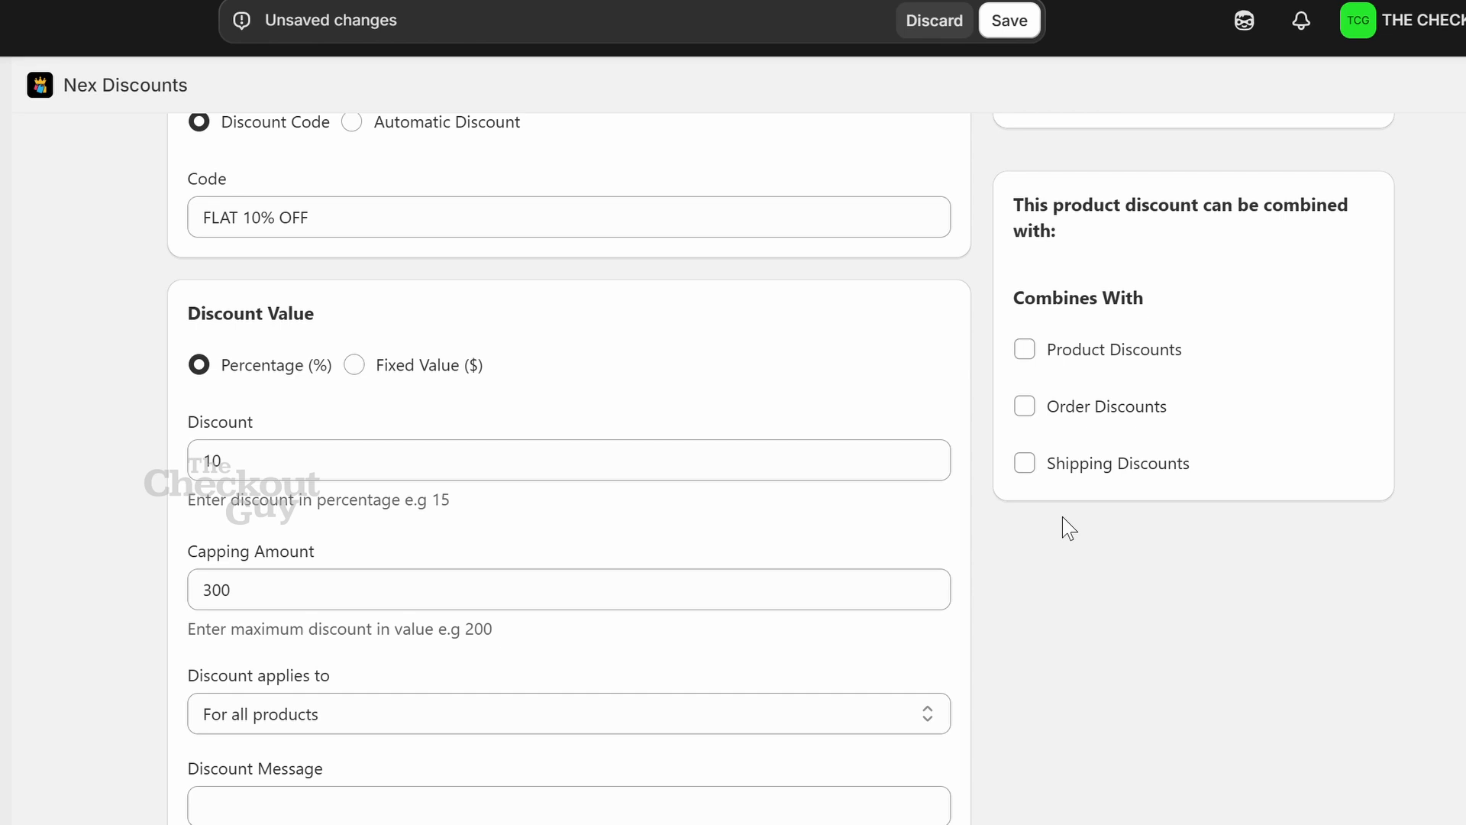
pyautogui.click(1023, 20)
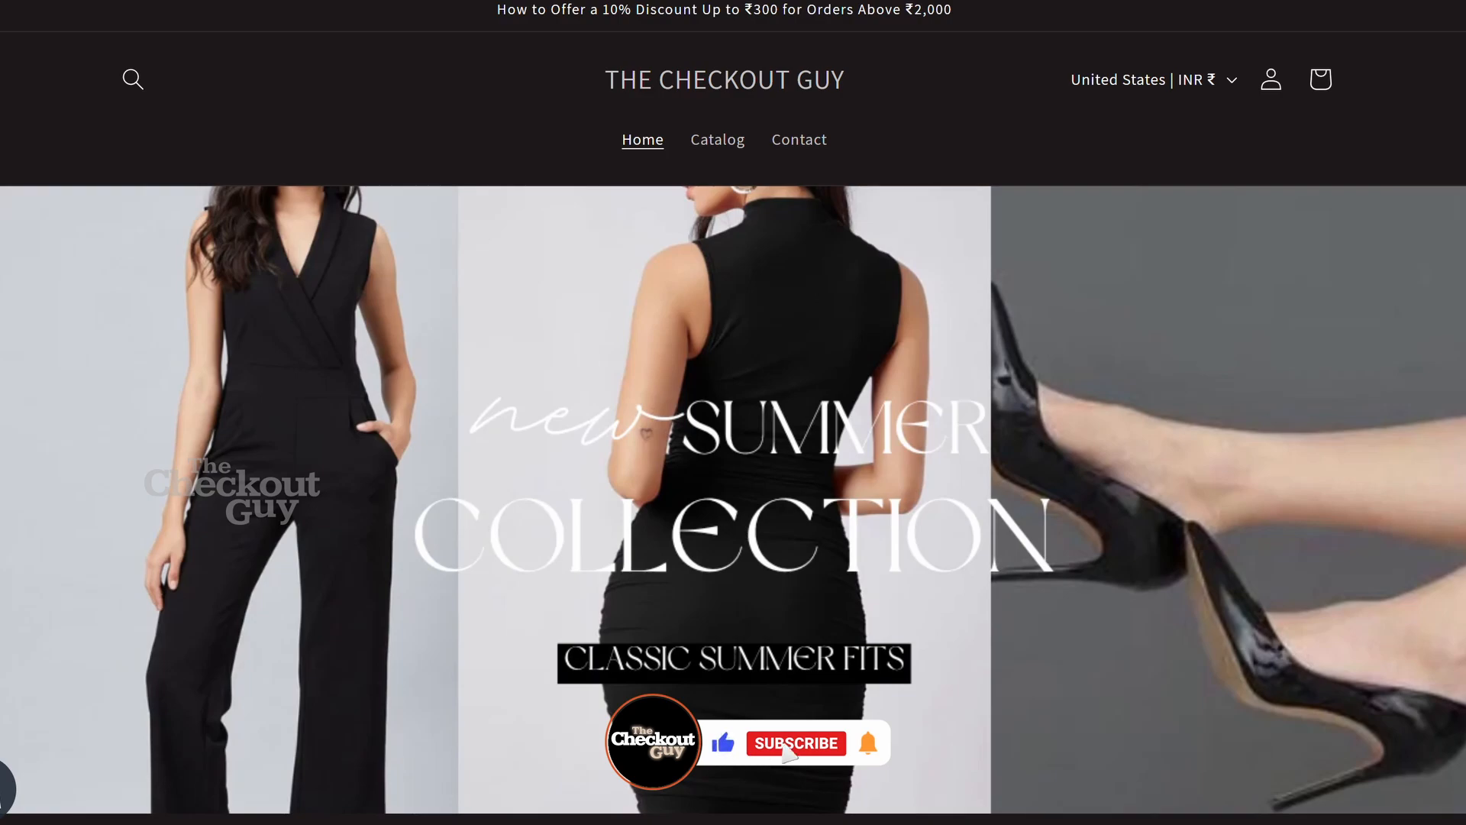
# Step: In the storefront catalog, open the Lace-up Cami Top and buy it immediately to reach checkout
pyautogui.click(718, 145)
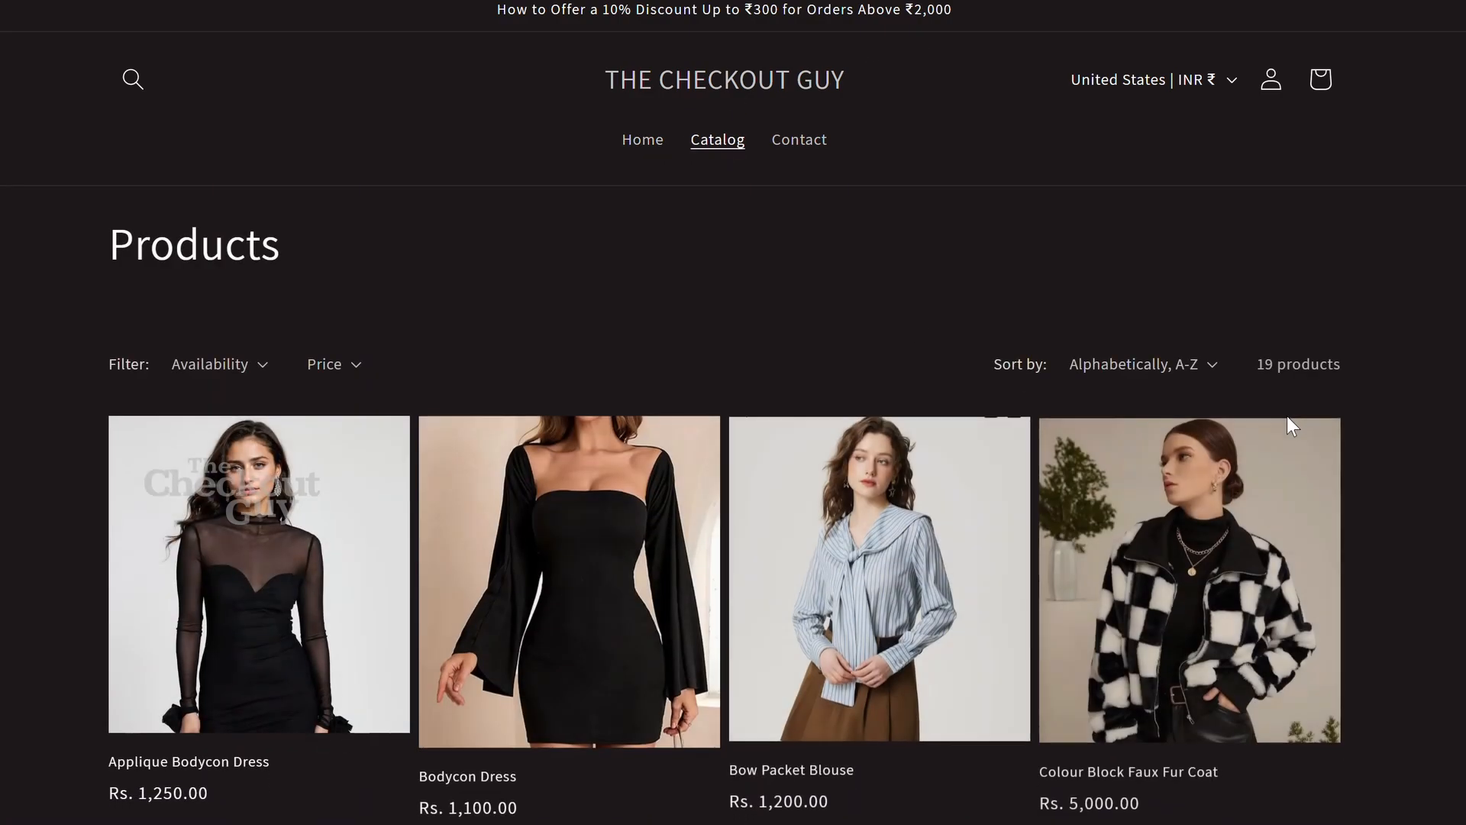
pyautogui.scroll(-5, 1285, 419)
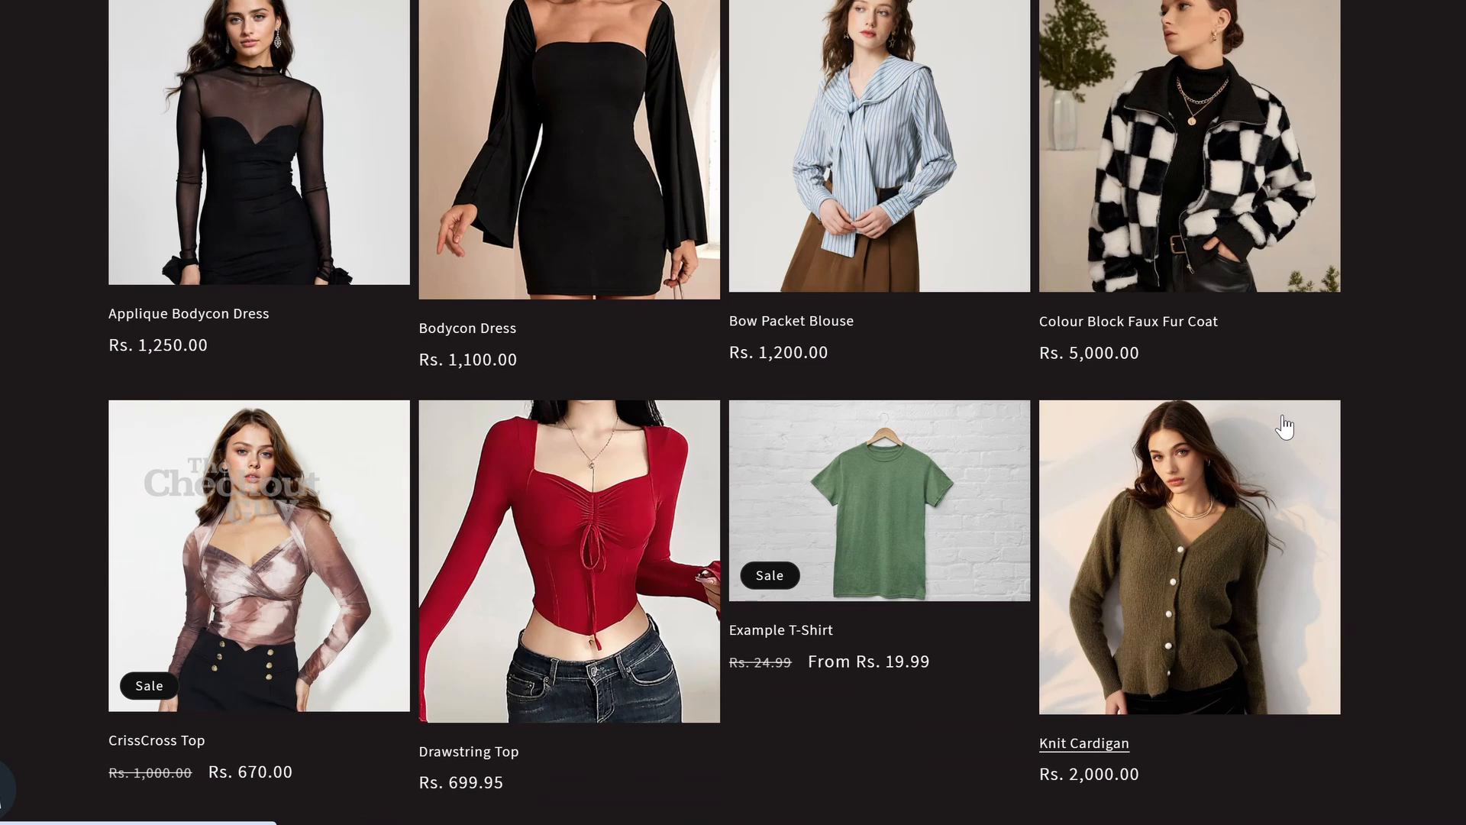
pyautogui.scroll(-4, 1285, 427)
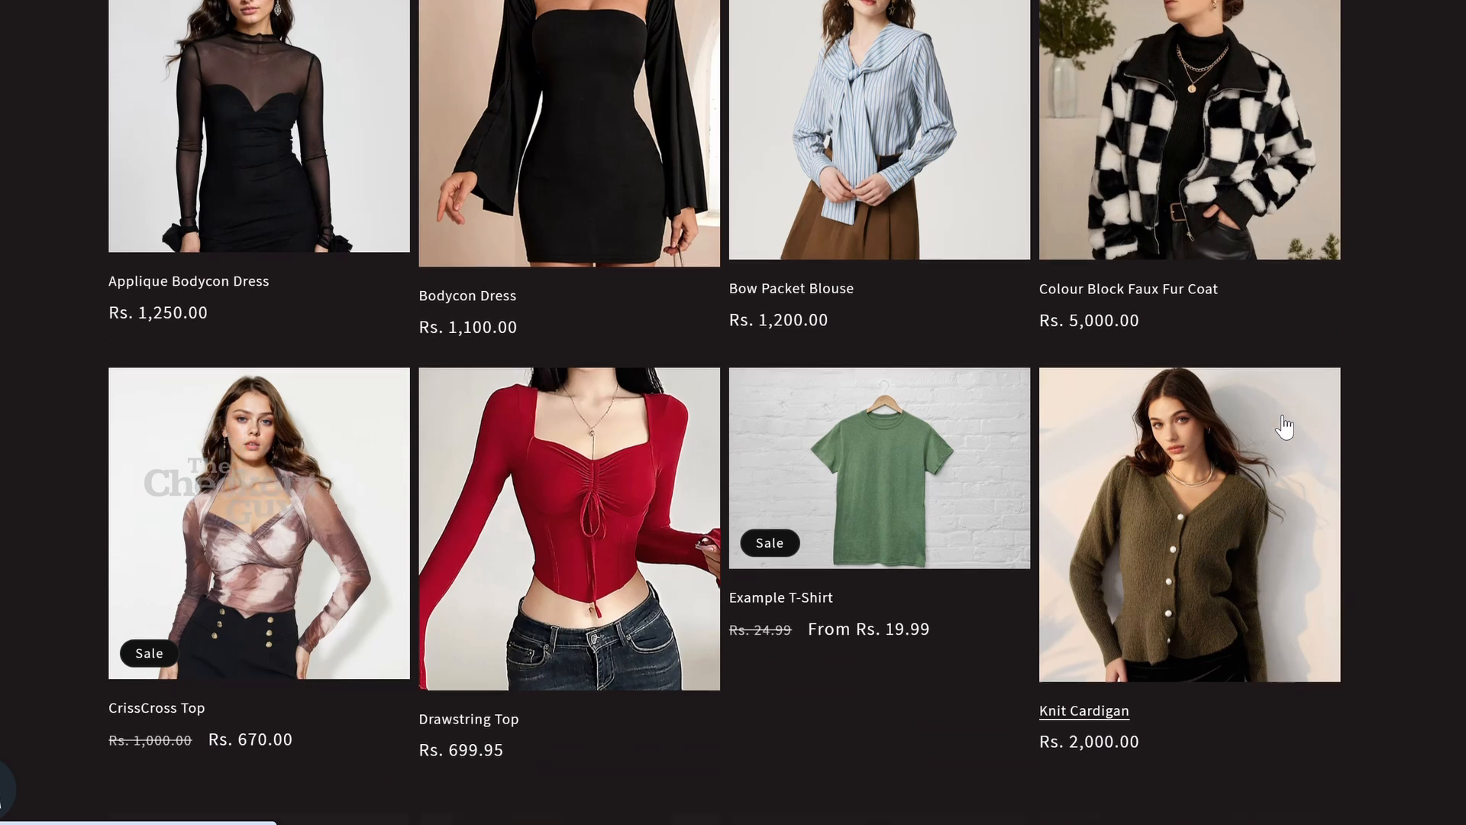
pyautogui.scroll(-3, 1285, 427)
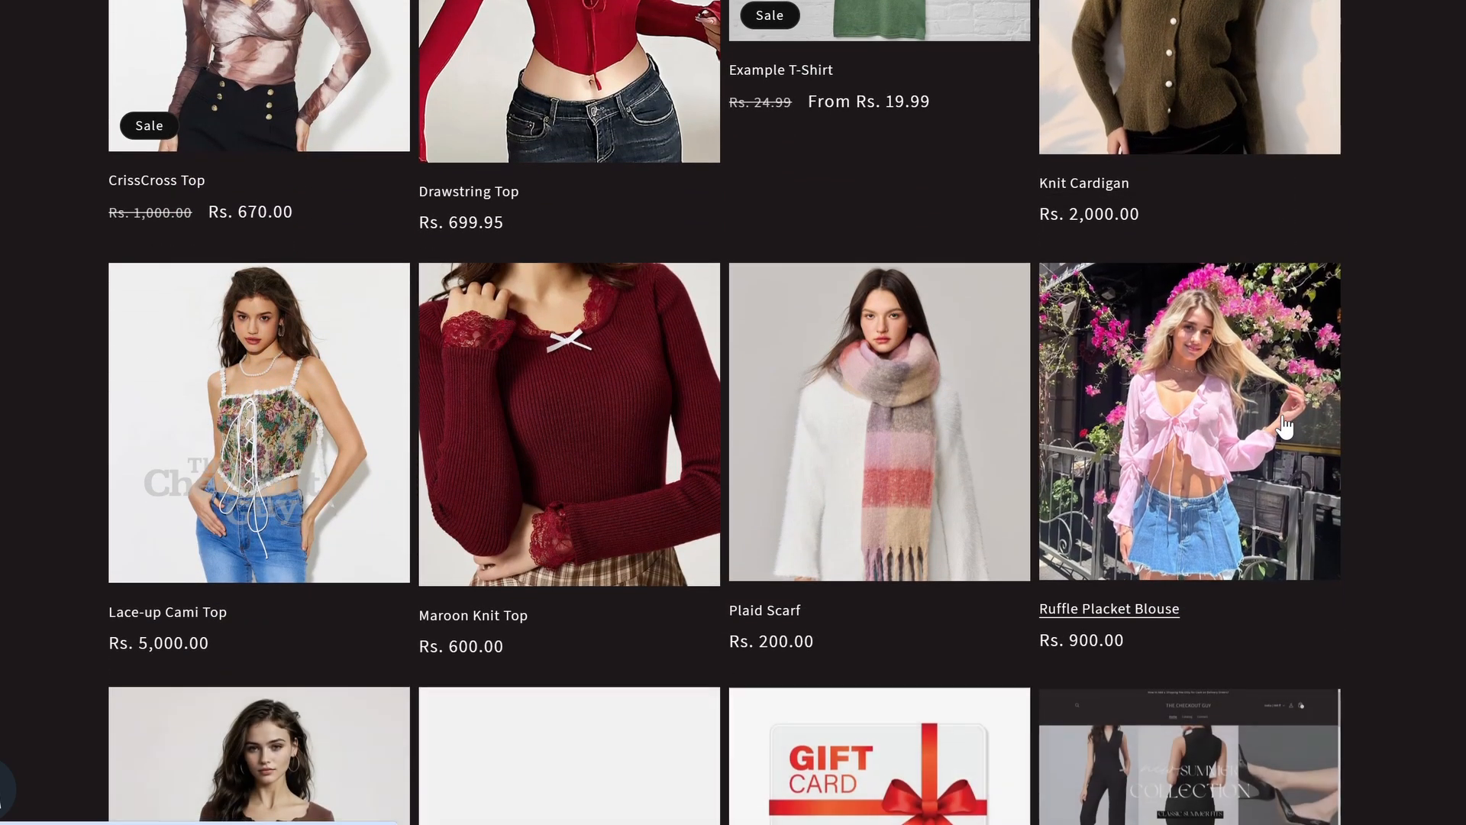
pyautogui.scroll(5, 1285, 427)
pyautogui.scroll(-7, 272, 395)
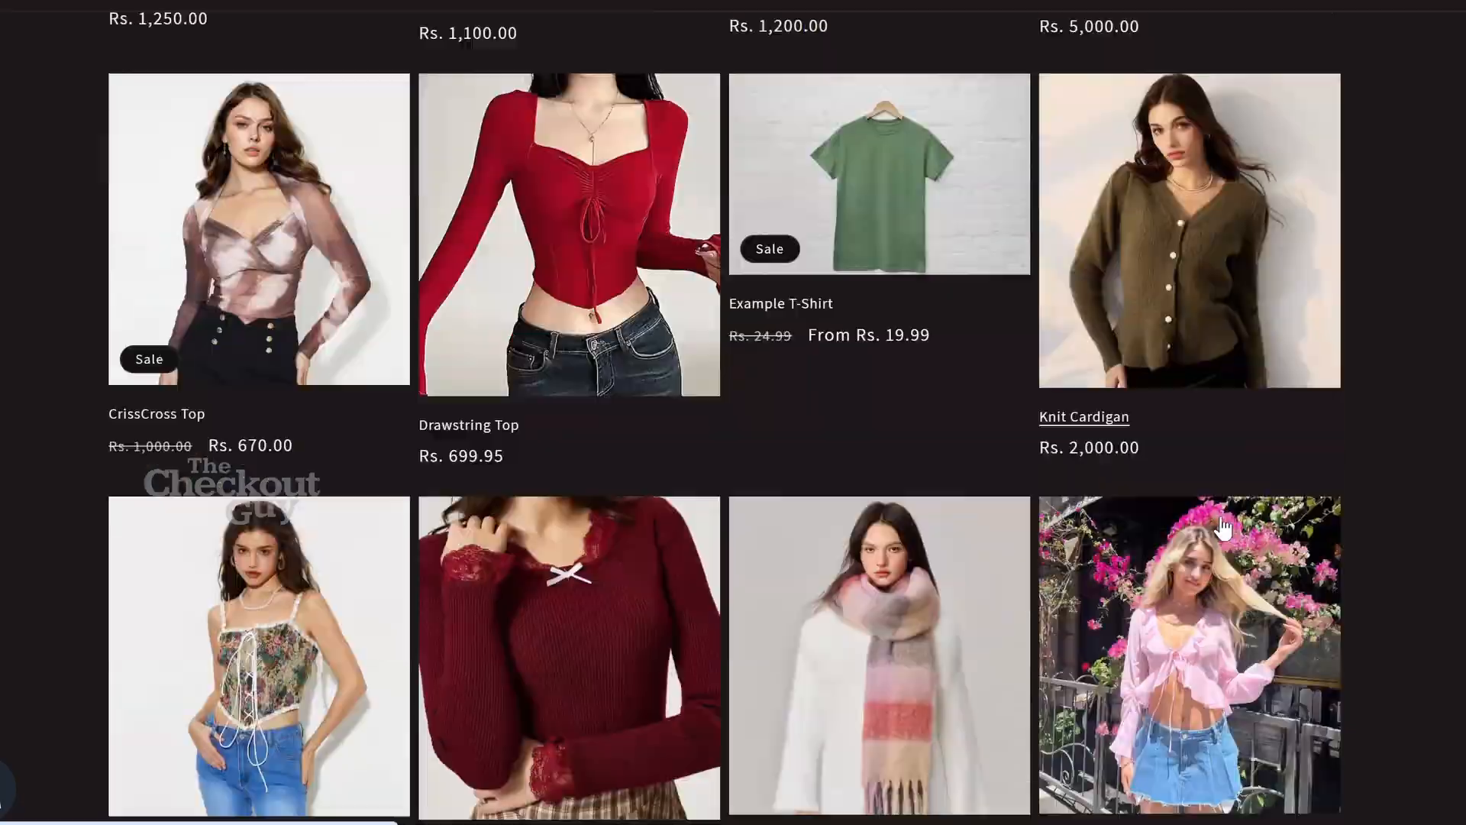
pyautogui.click(273, 394)
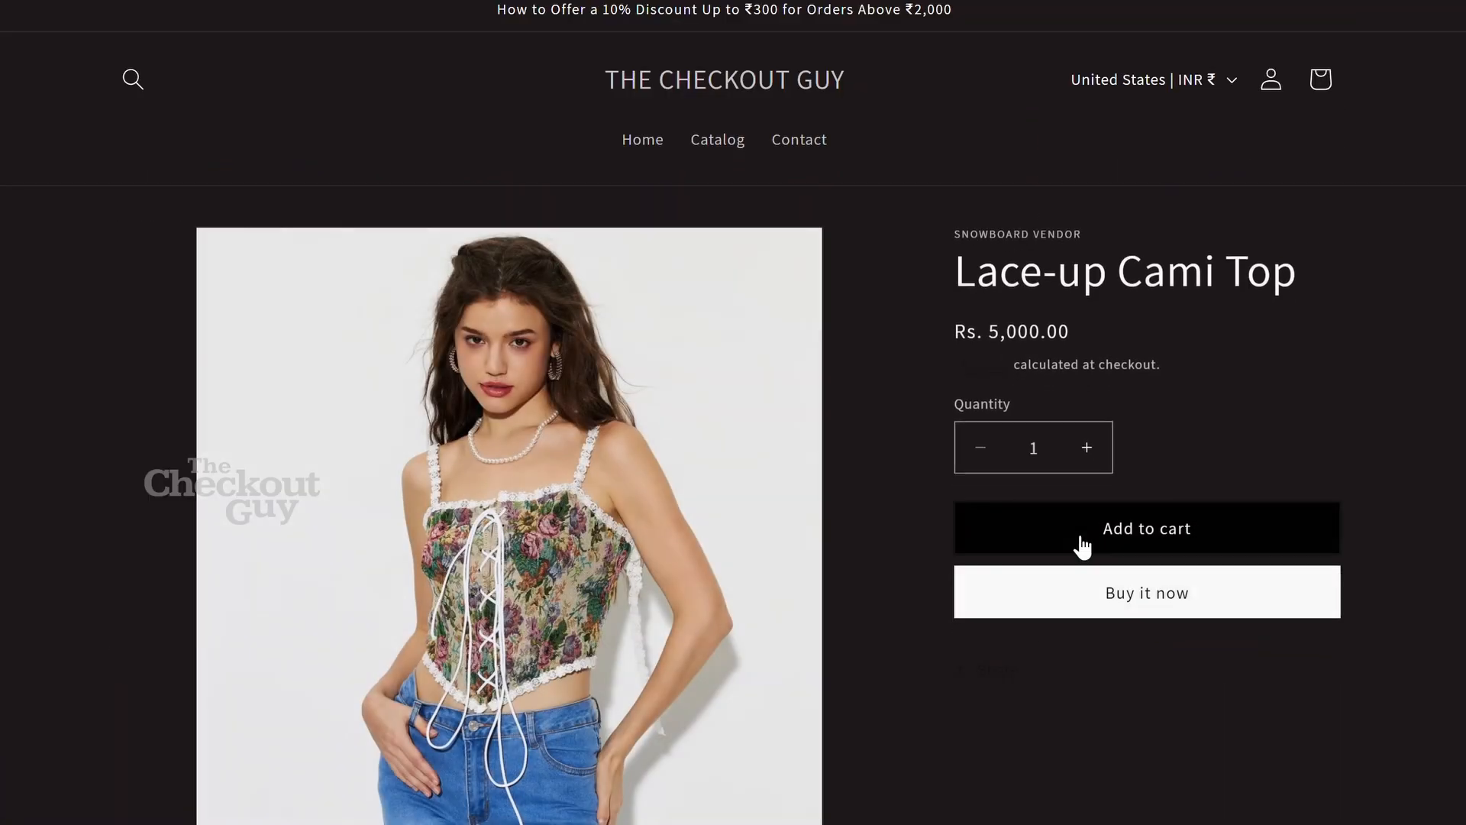
pyautogui.click(1043, 593)
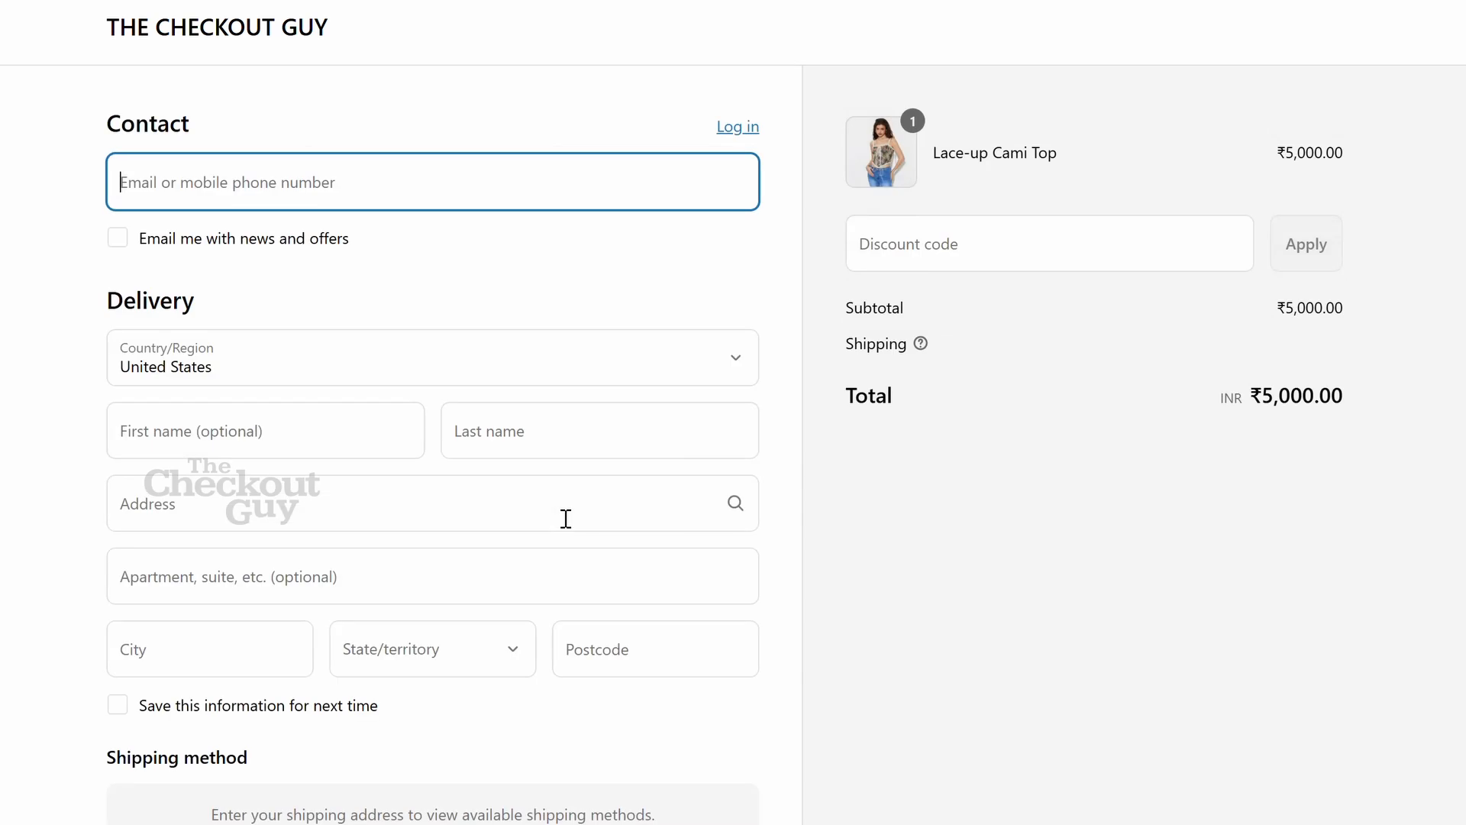
# Step: Look up "TEST" as the delivery address and fill in the address details from a suggestion
pyautogui.click(519, 516)
pyautogui.write('TEST')
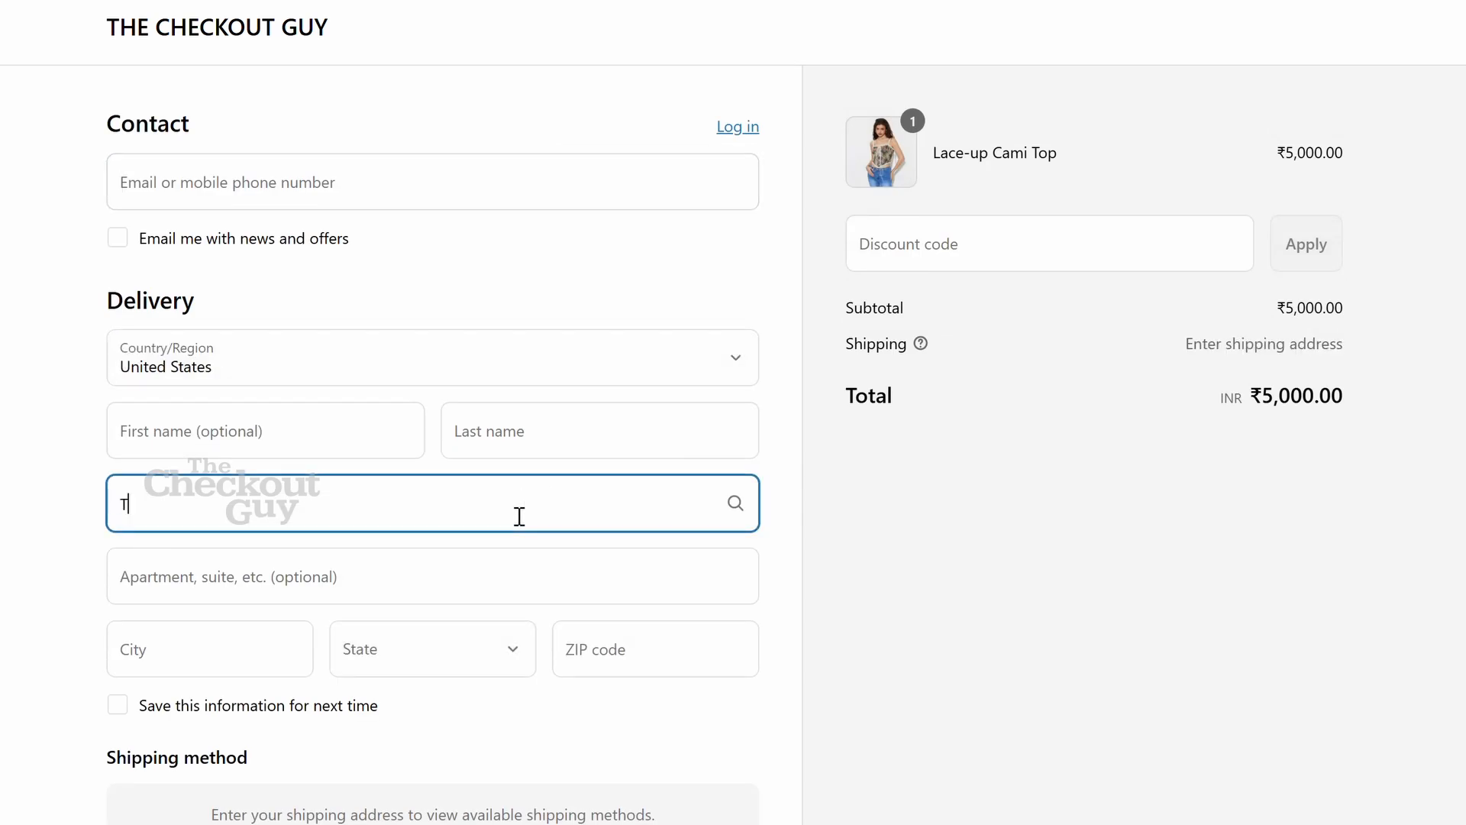
pyautogui.click(301, 620)
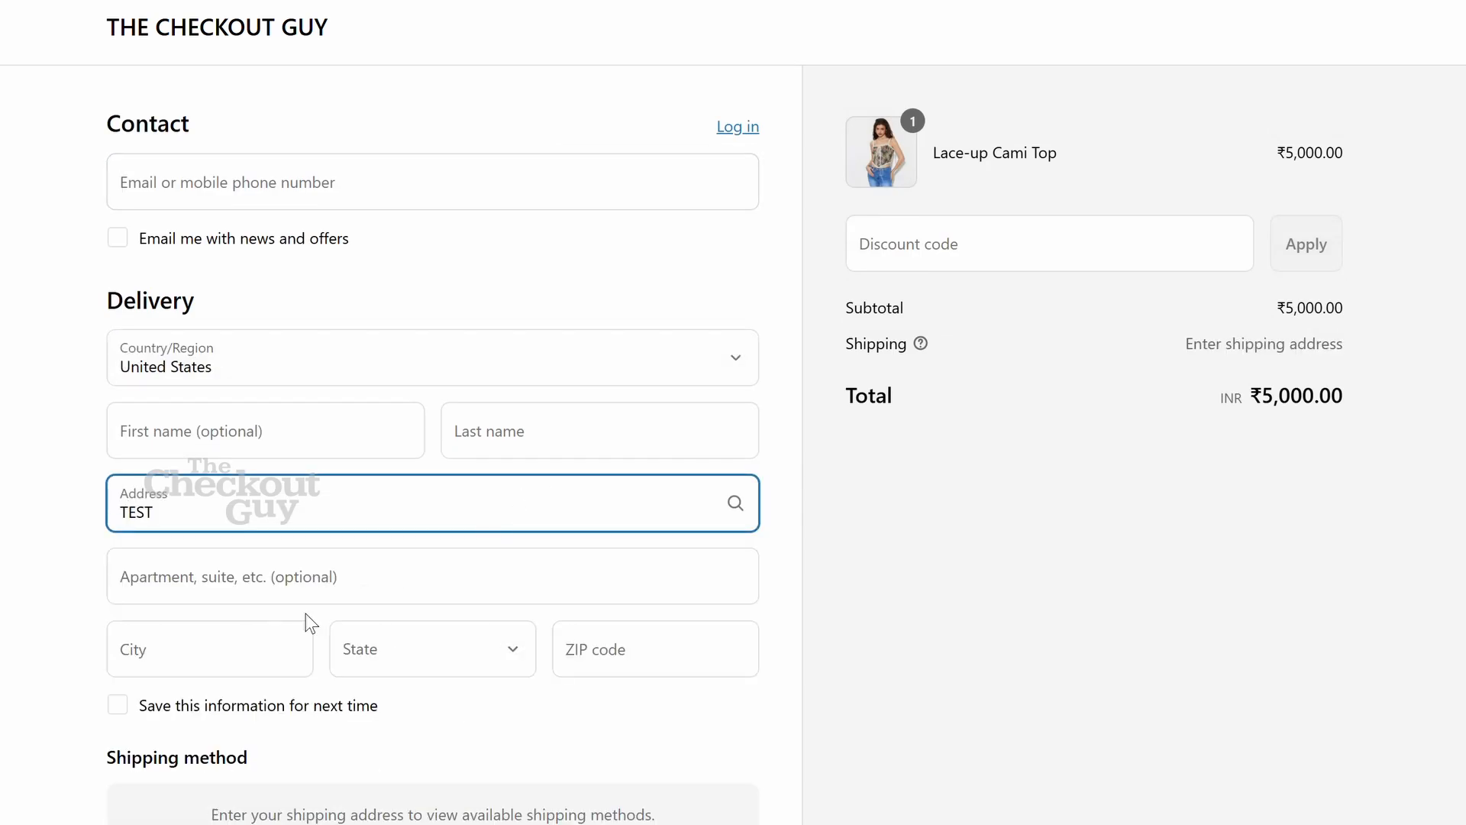
# Step: Apply the discount code "FLAT 10% OFF" to the Lace-up Cami Top order
pyautogui.click(1184, 252)
pyautogui.write('FLAT 10% OFF')
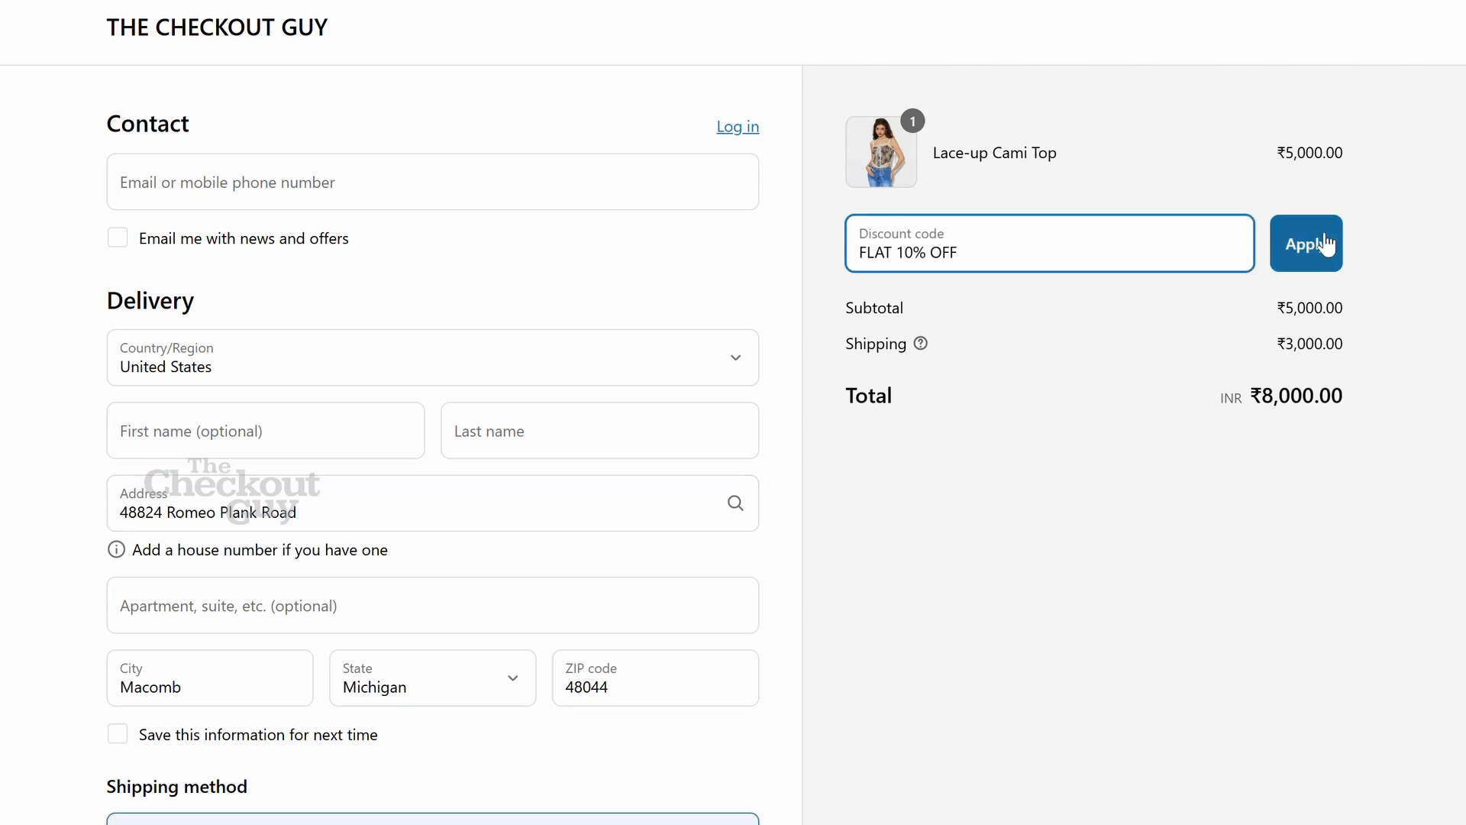
pyautogui.click(1324, 233)
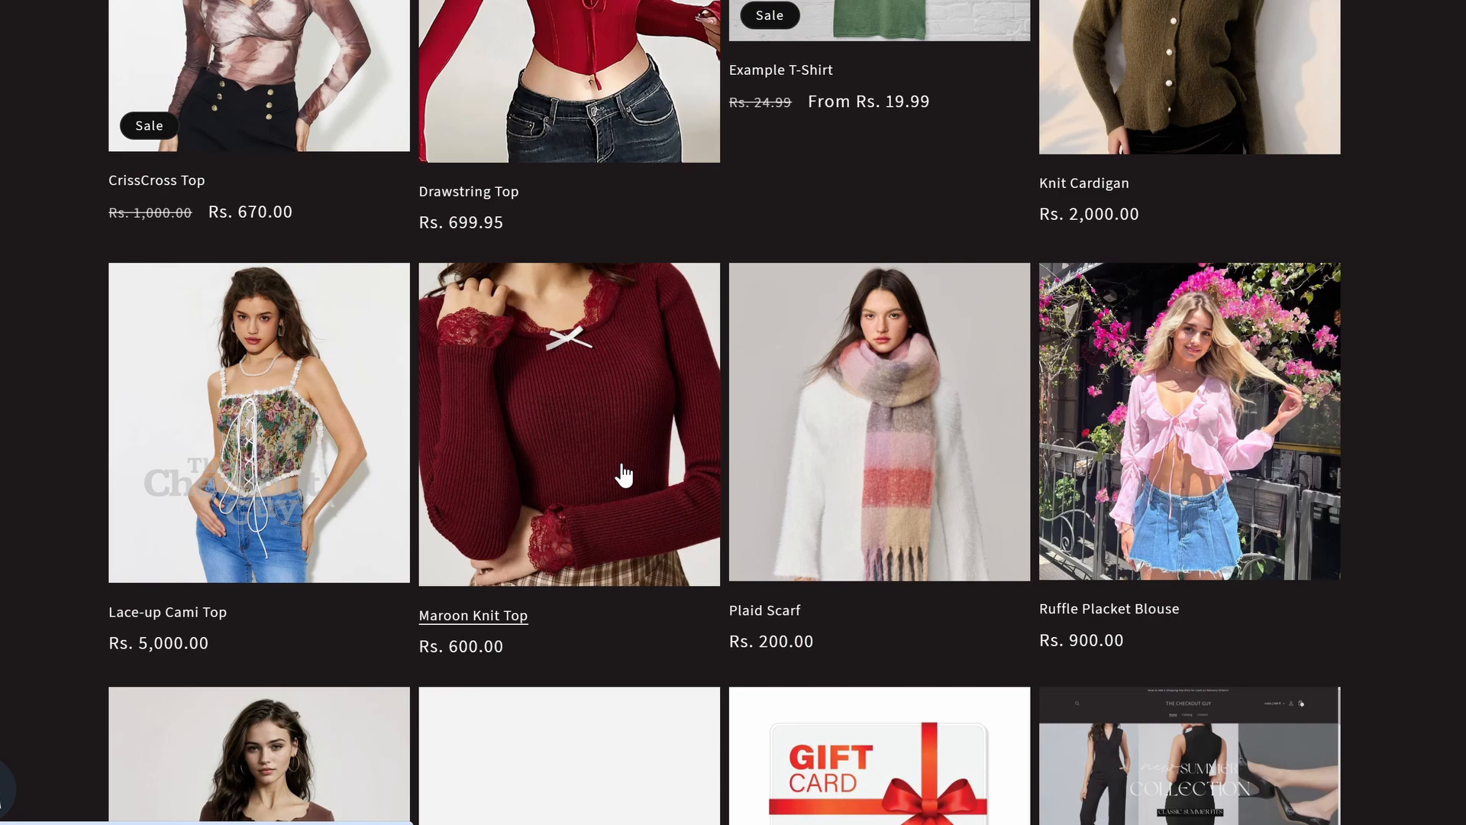
# Step: Open the Maroon Knit Top from the catalog and buy it immediately to reach checkout
pyautogui.click(623, 473)
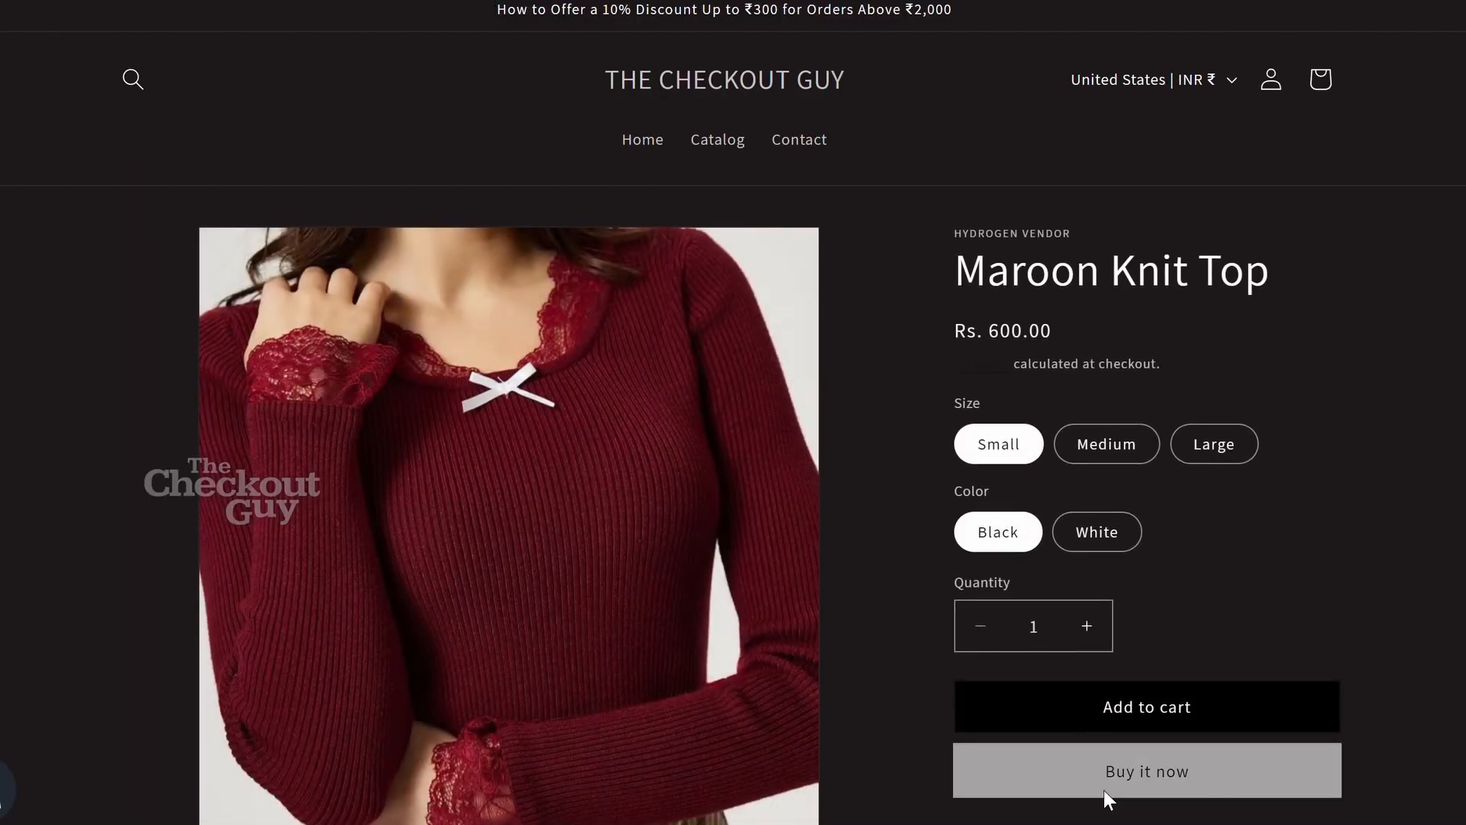
pyautogui.click(1104, 798)
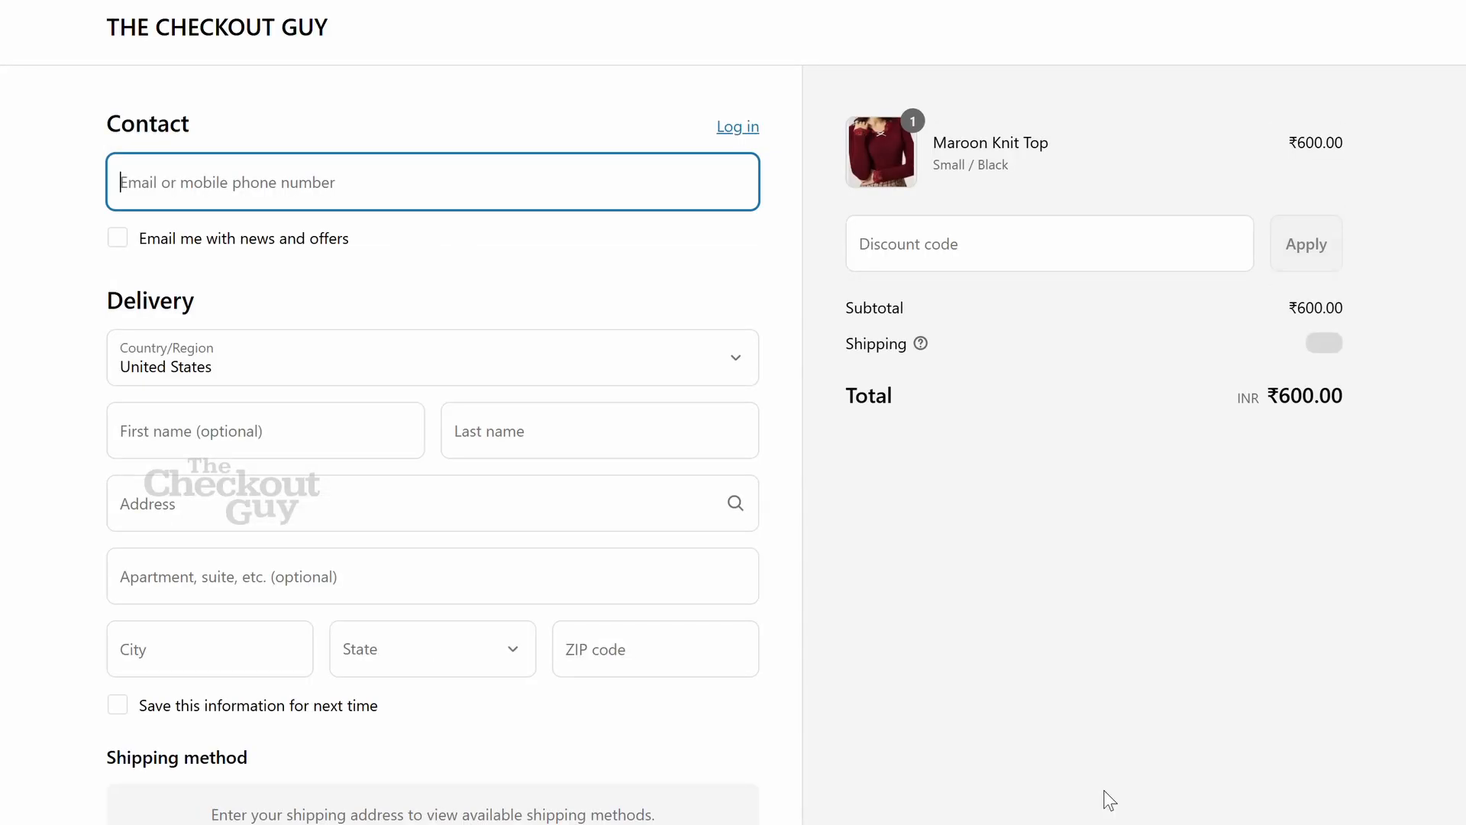
# Step: Search for "TEST" as the Maroon Knit Top order's delivery address and fill in the address details from the first suggestion
pyautogui.click(590, 522)
pyautogui.write('T')
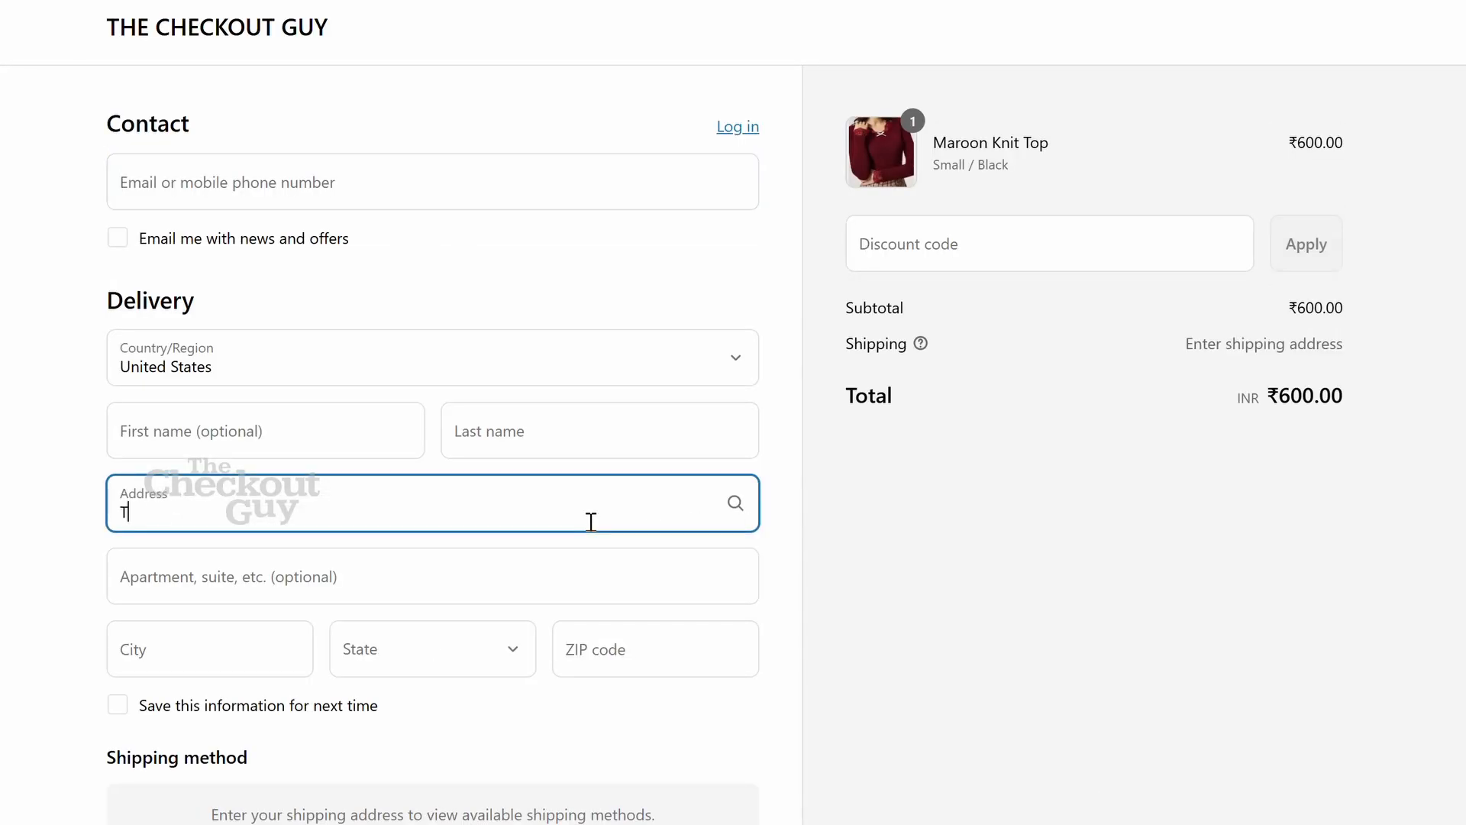
pyautogui.write('EST')
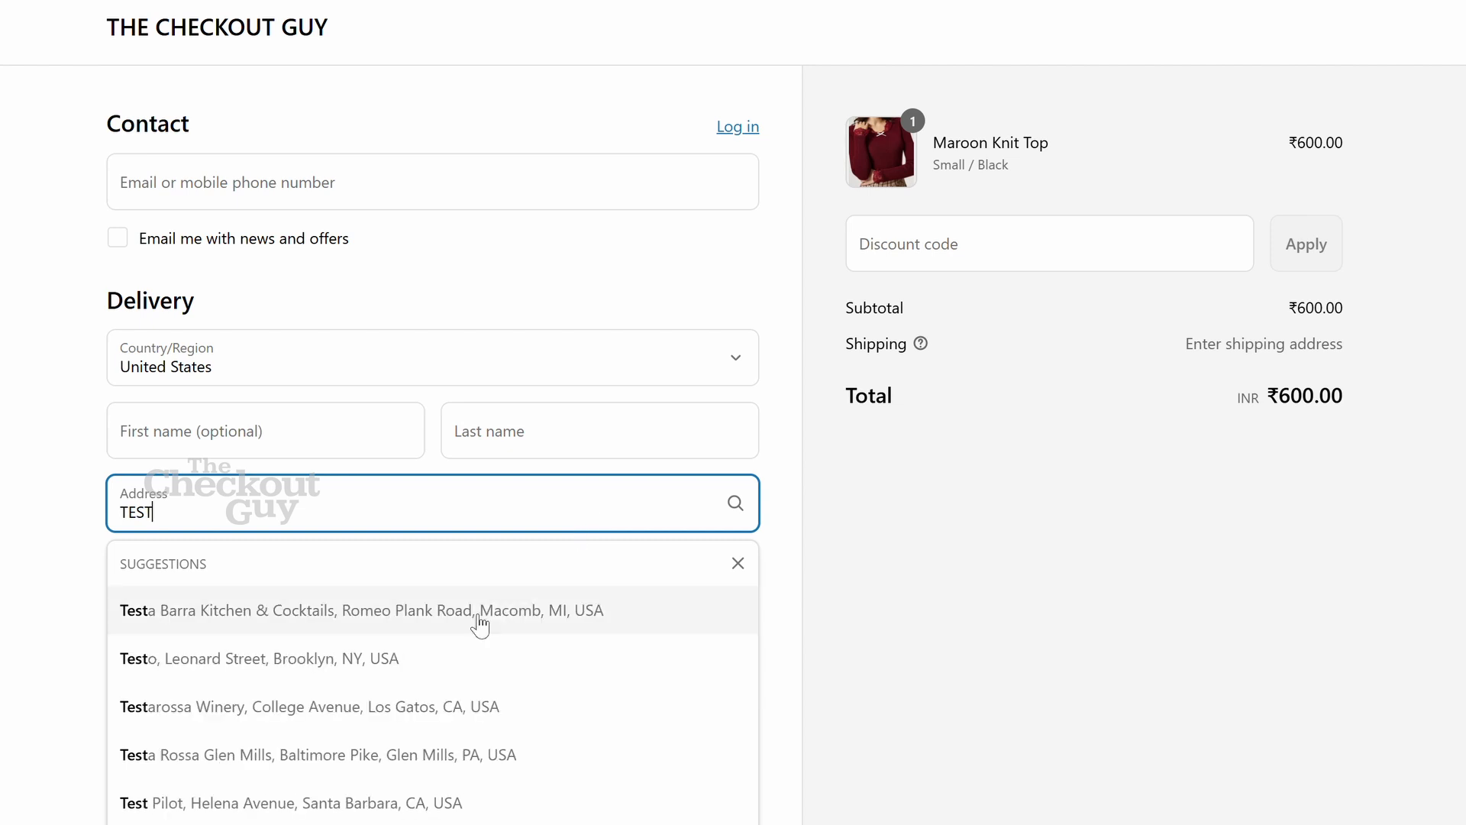
pyautogui.click(479, 620)
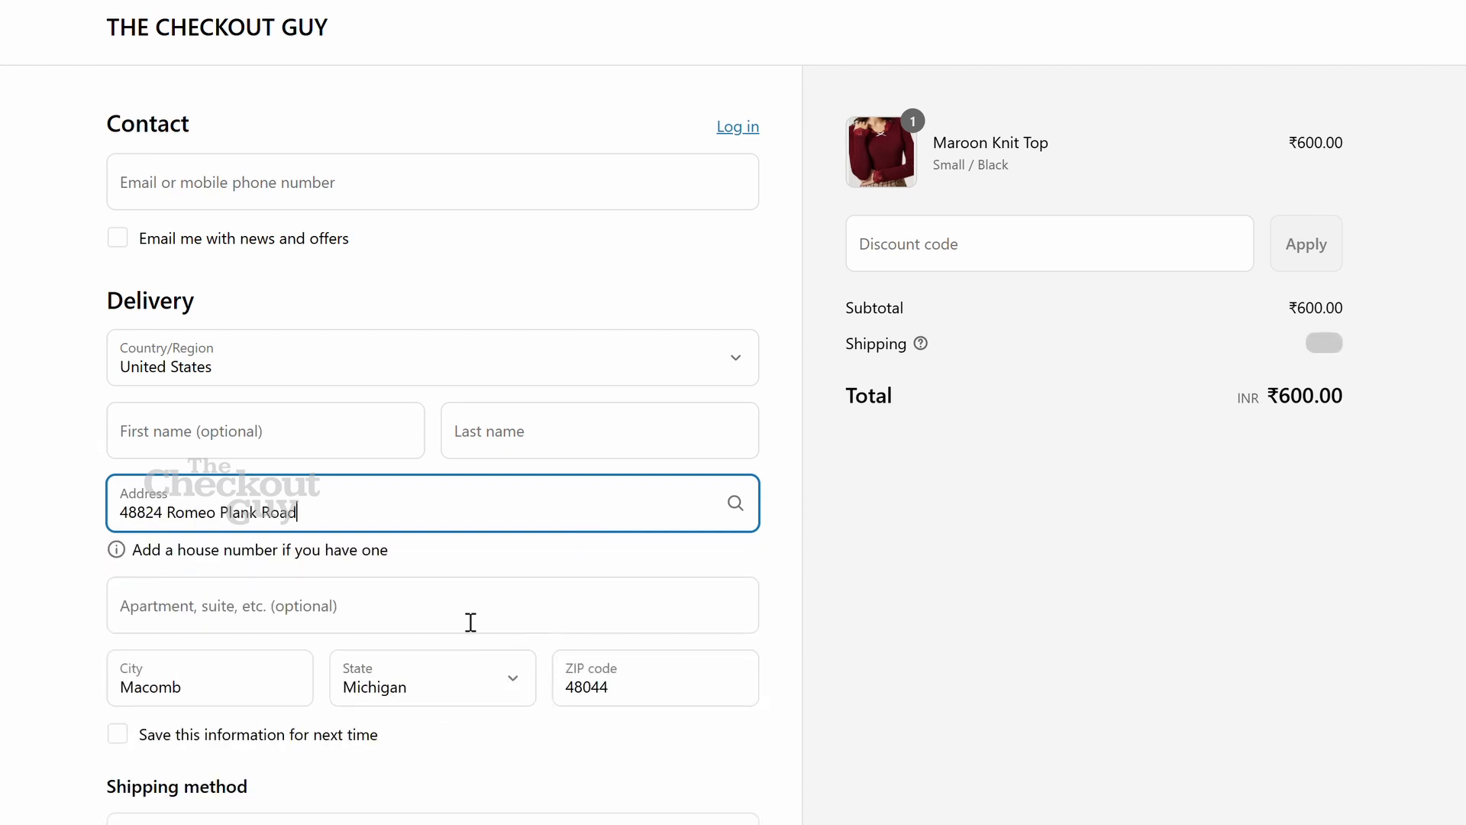
# Step: Apply the discount code "FLAT 10% OFF" to the Maroon Knit Top order
pyautogui.click(959, 239)
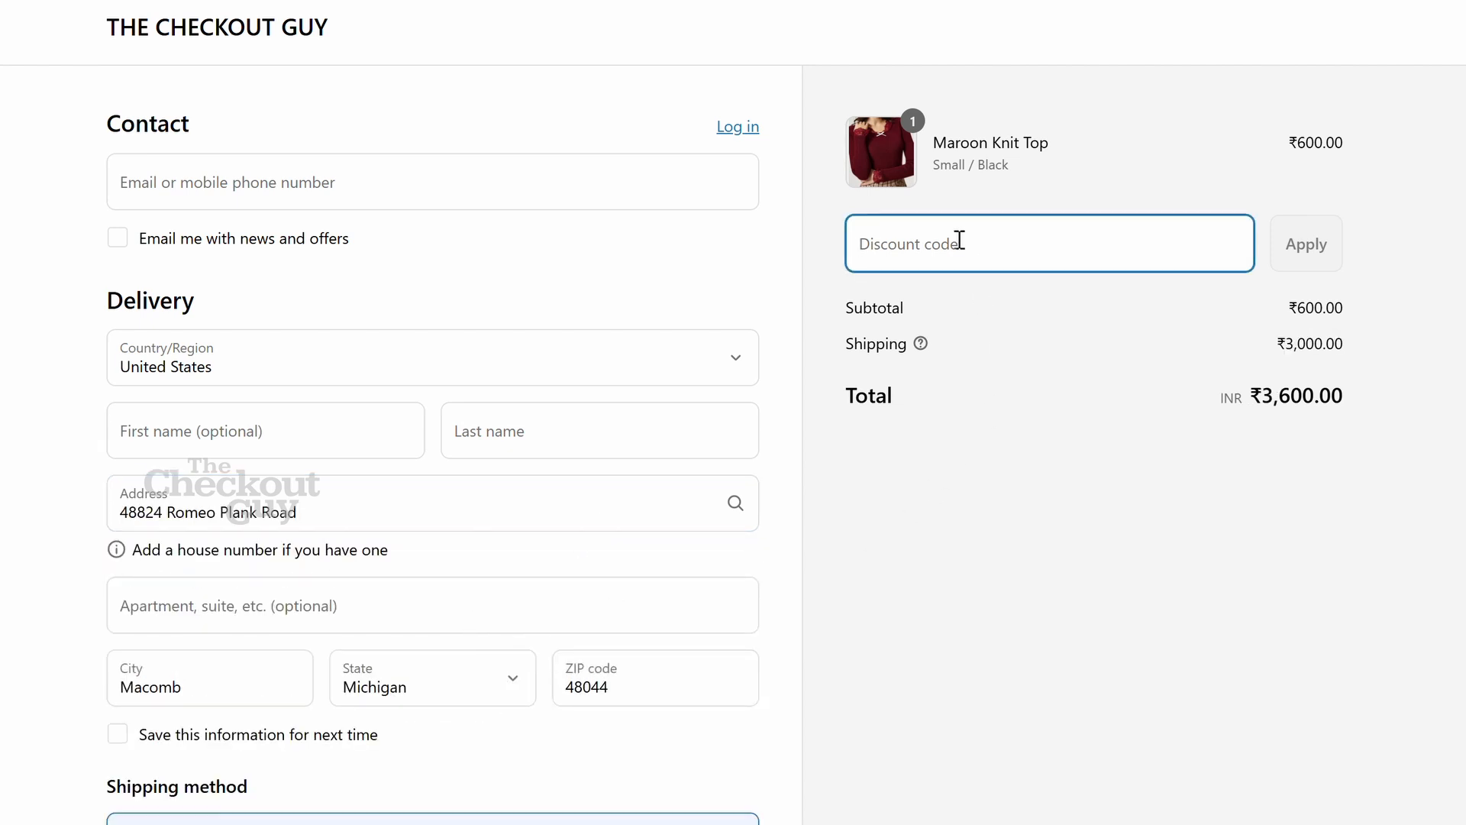
pyautogui.write('FLAT 10% OFF')
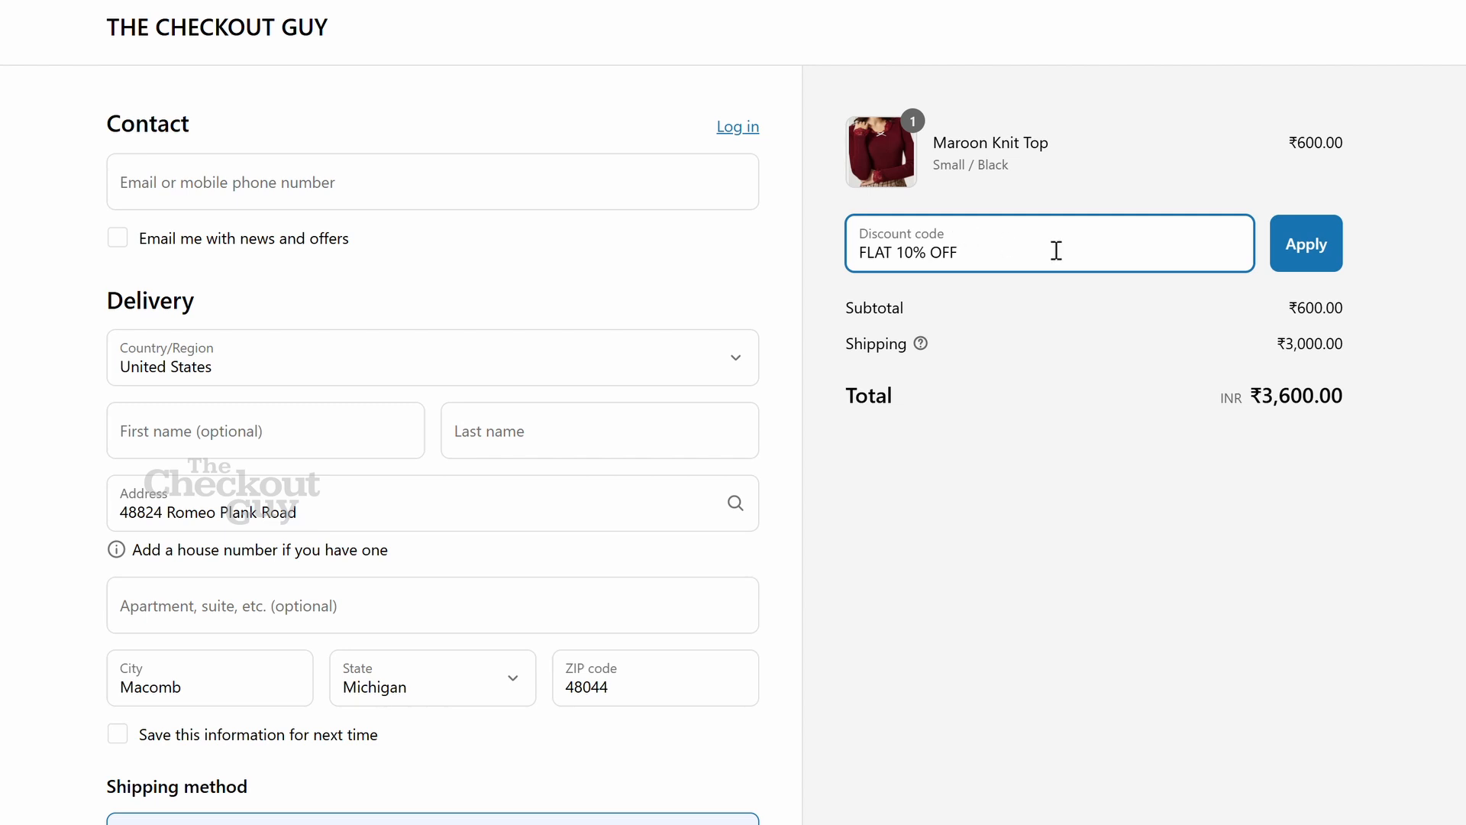
pyautogui.click(1304, 257)
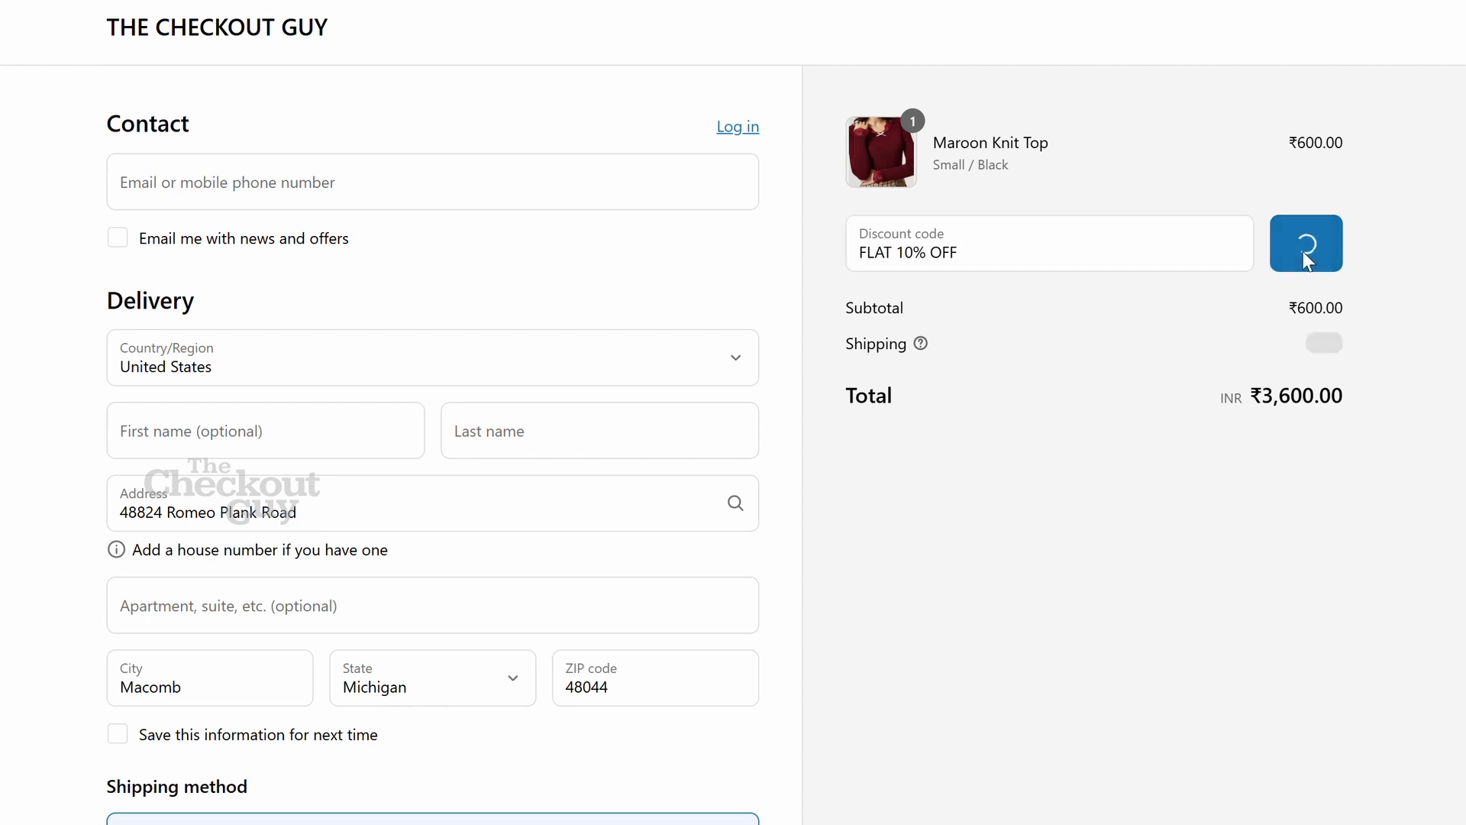